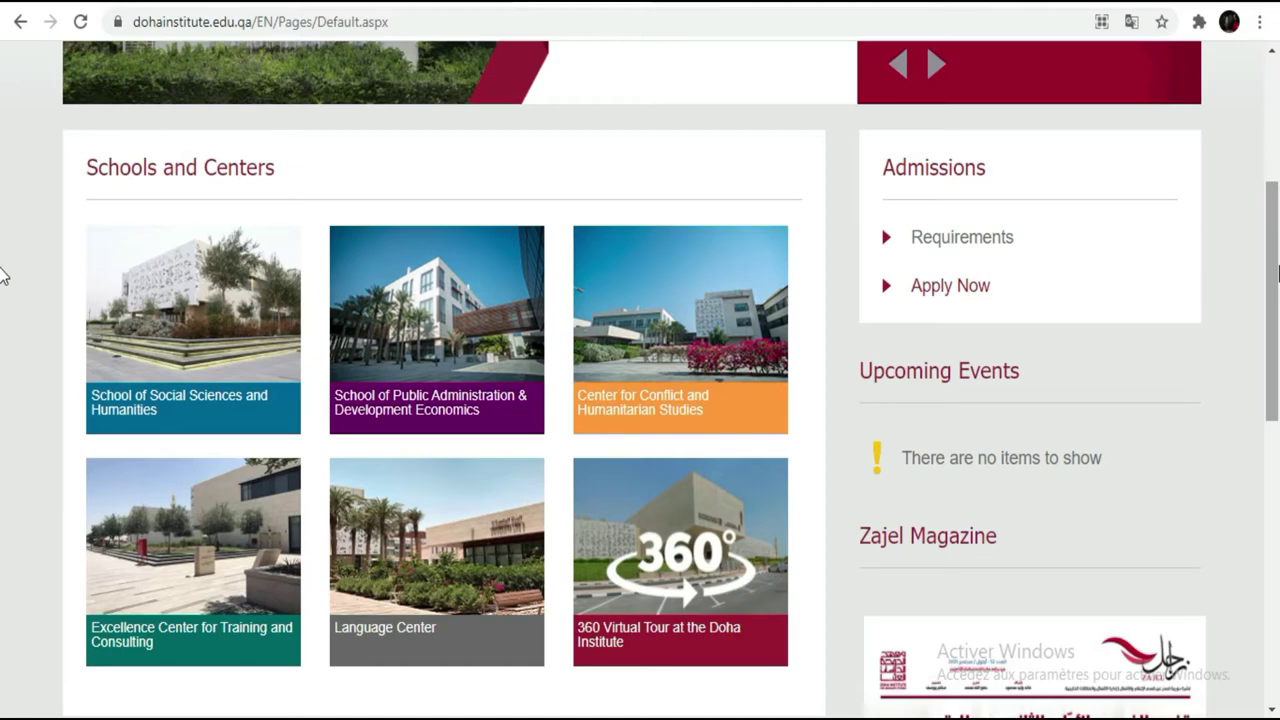
# Open the Apply Now page from the Admissions section of the Doha Institute homepage
pyautogui.scroll(-3, 2, 275)
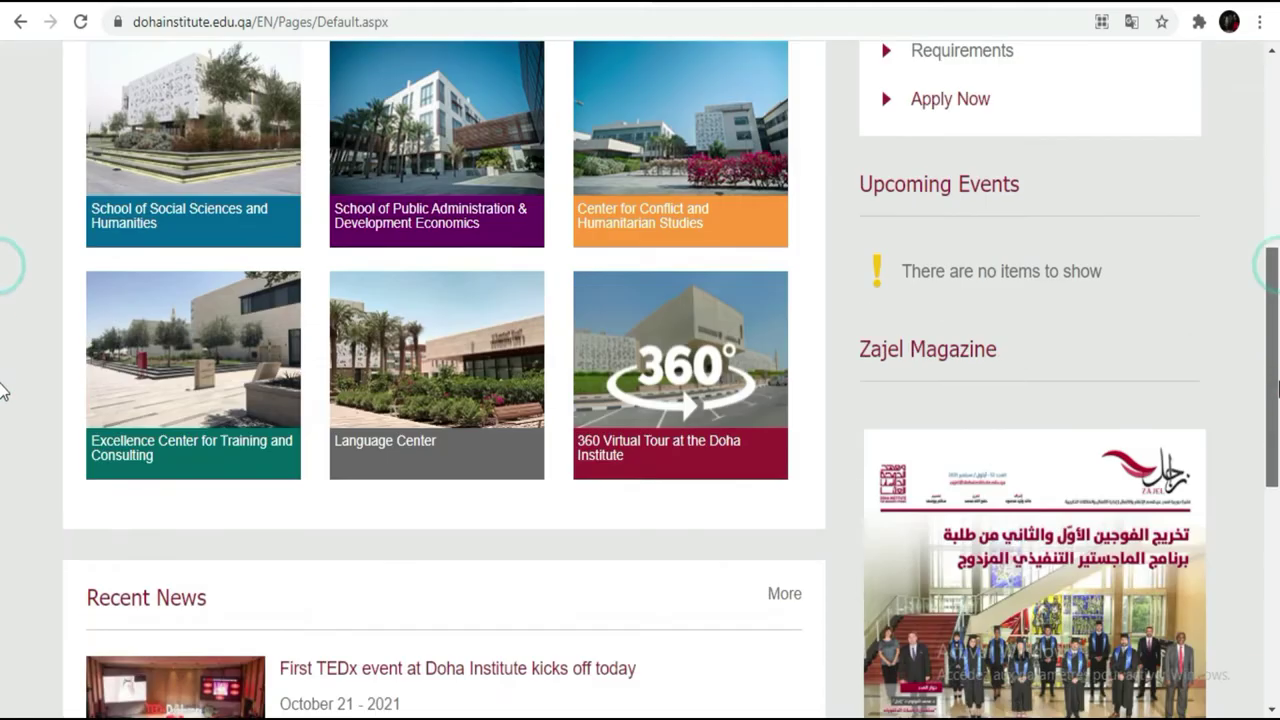
pyautogui.scroll(6, 2, 230)
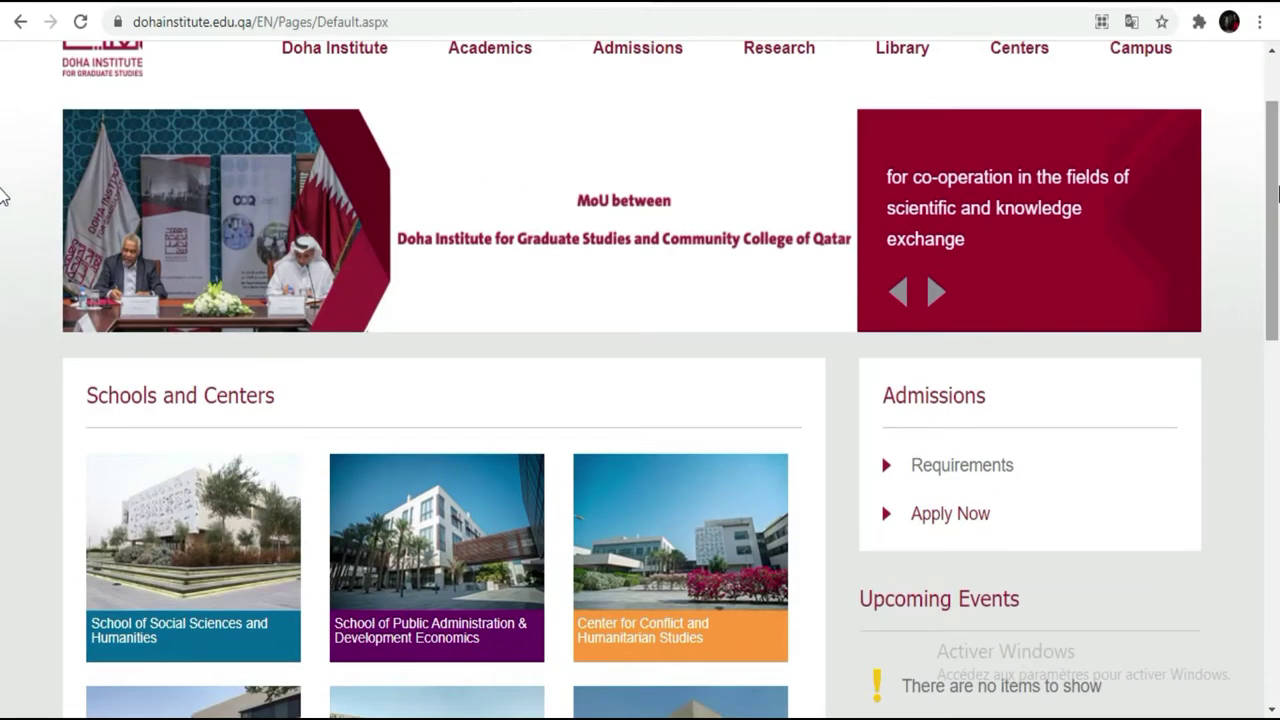
pyautogui.scroll(2, 2, 160)
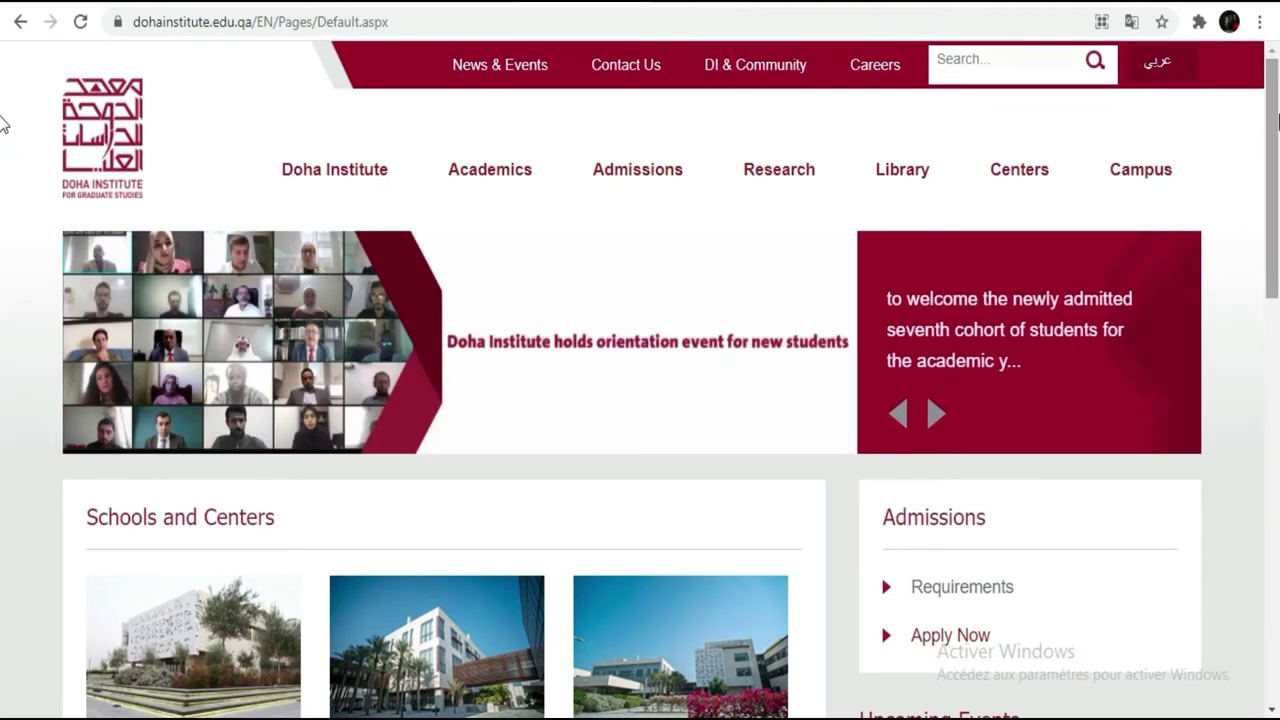
pyautogui.scroll(-4, 2, 120)
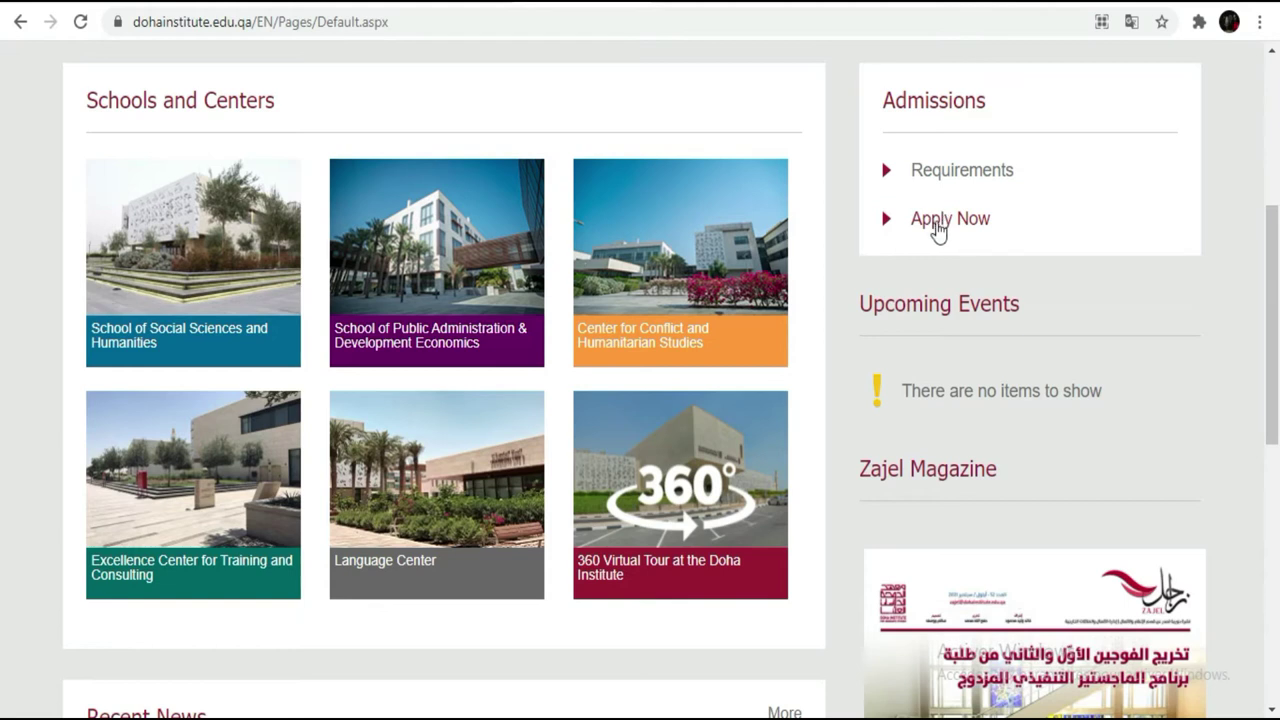
pyautogui.click(938, 222)
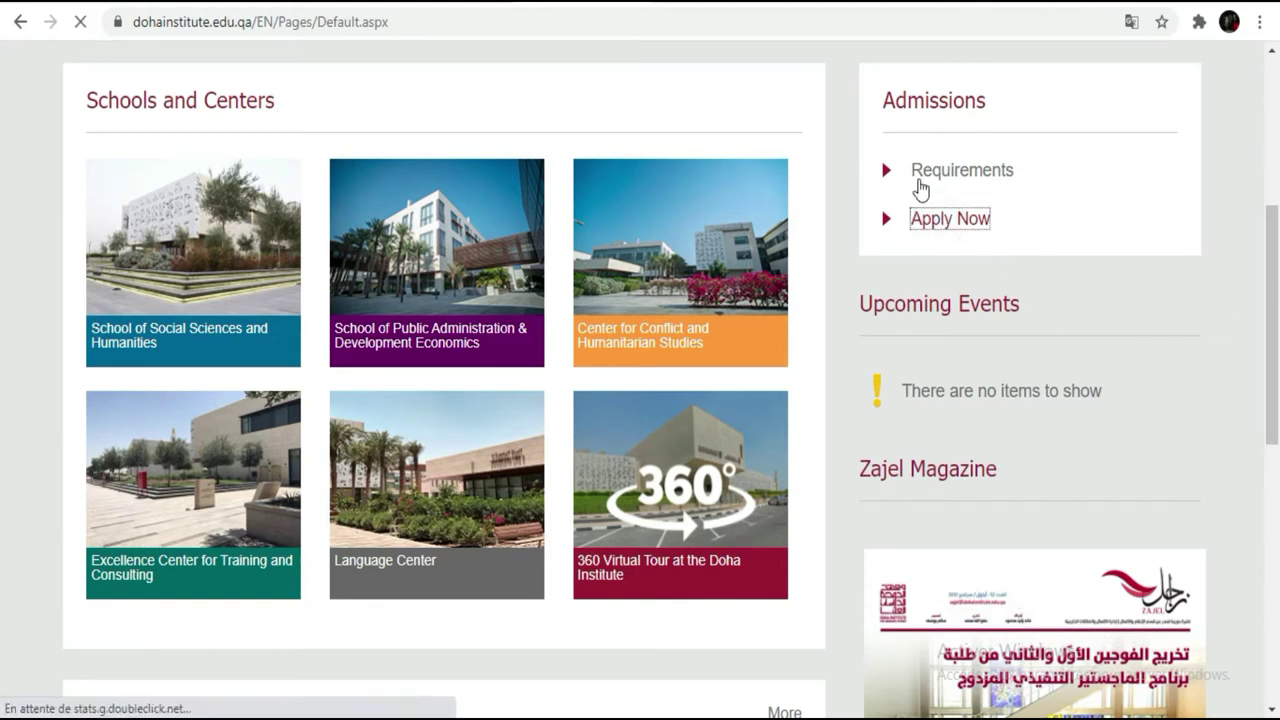
pyautogui.click(968, 220)
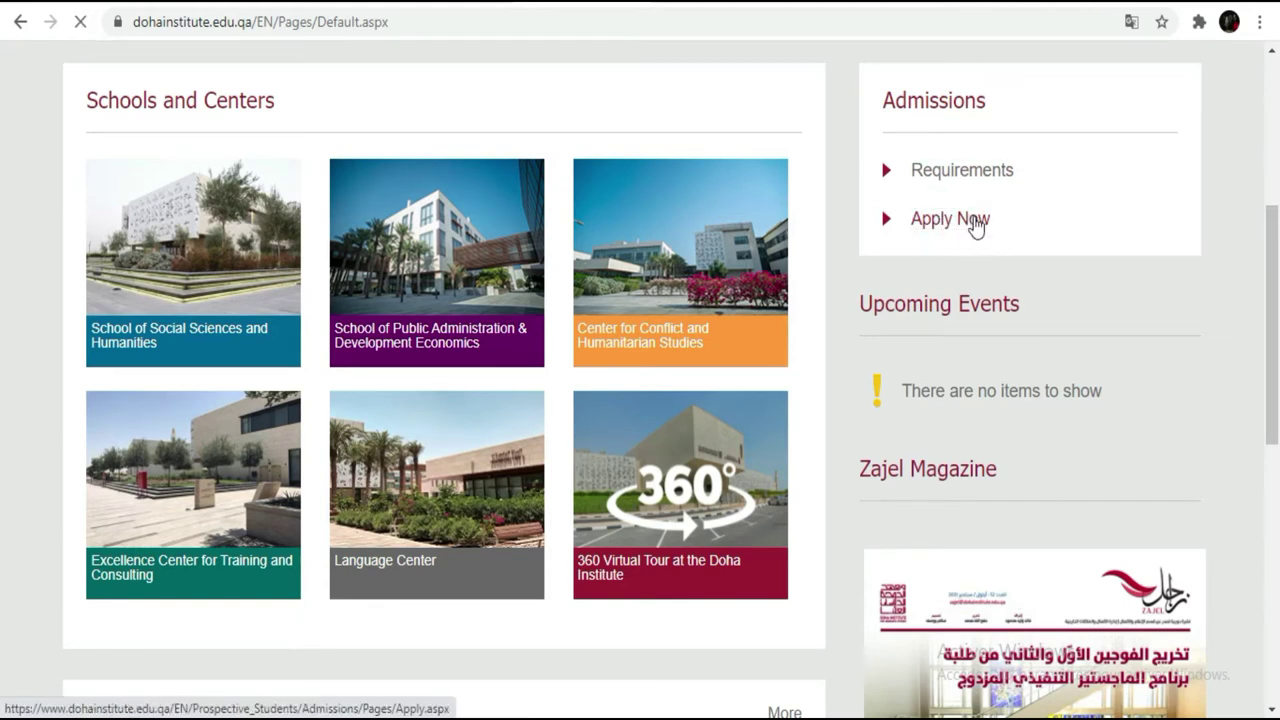
pyautogui.click(968, 220)
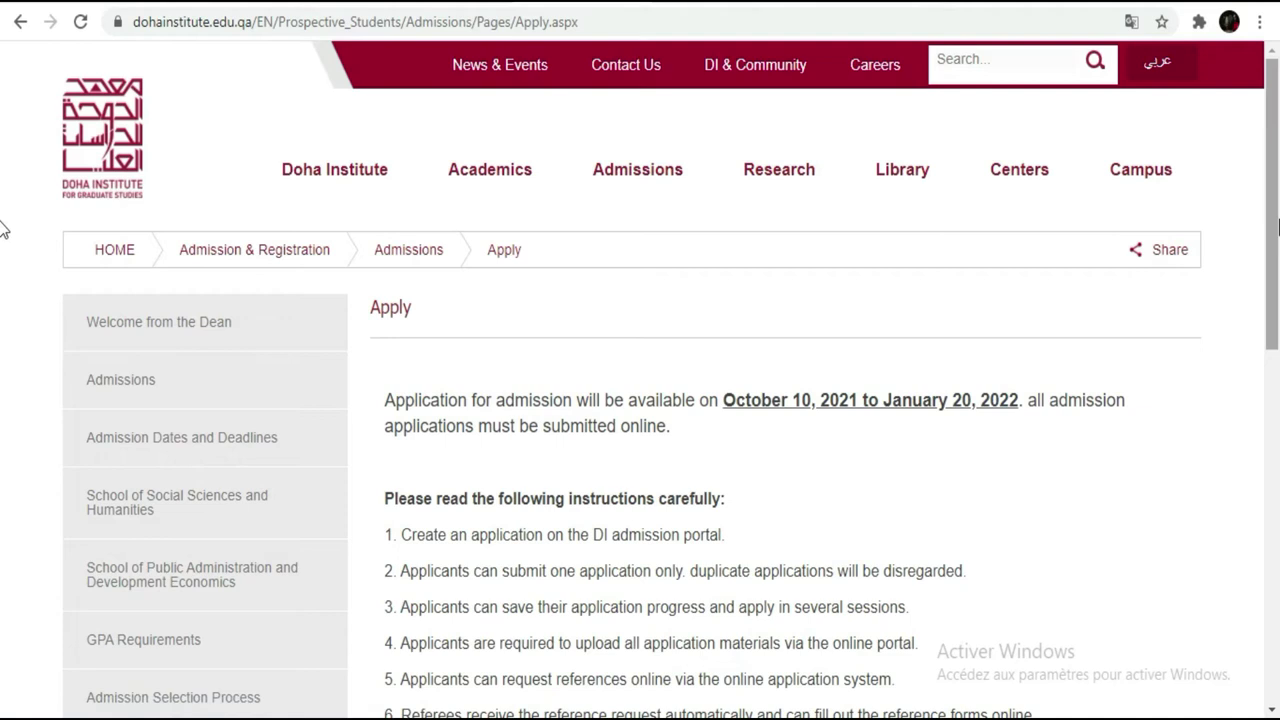
# Review the application instructions and required attachments, and open the link to the online admission application
pyautogui.scroll(-3, 5, 300)
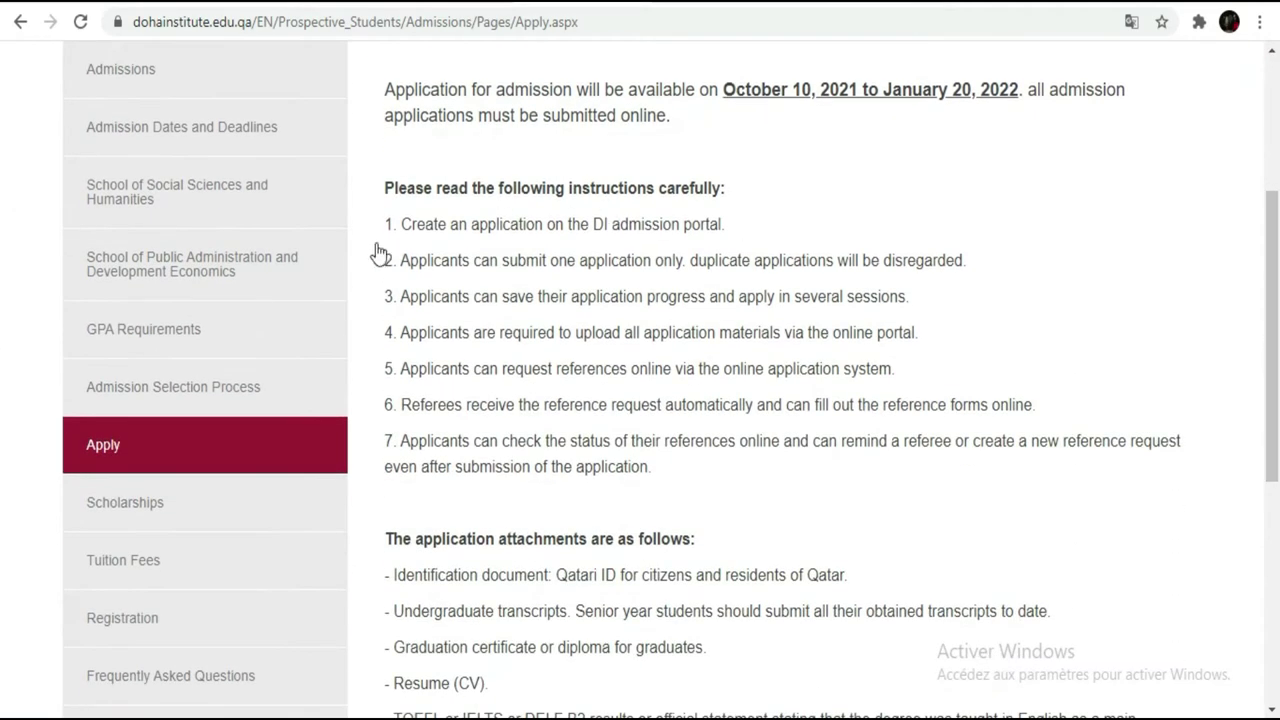
pyautogui.moveTo(367, 220); pyautogui.dragTo(651, 688)
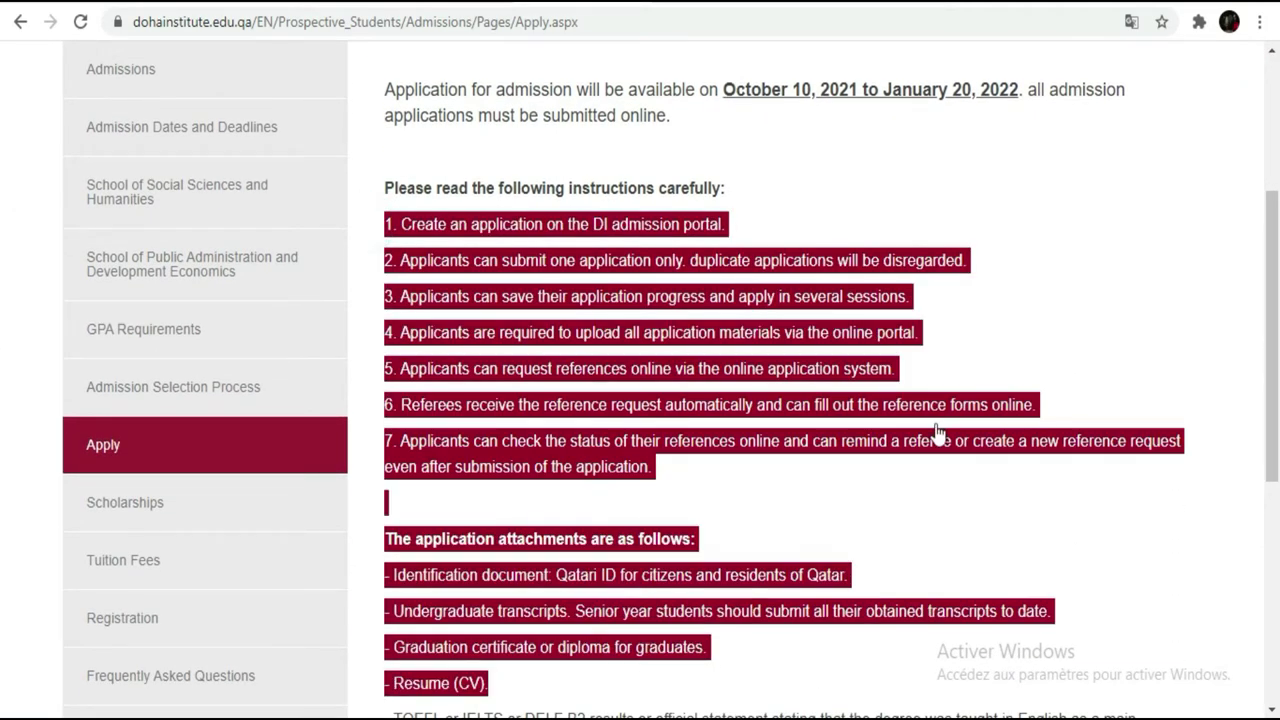
pyautogui.scroll(-2, 5, 300)
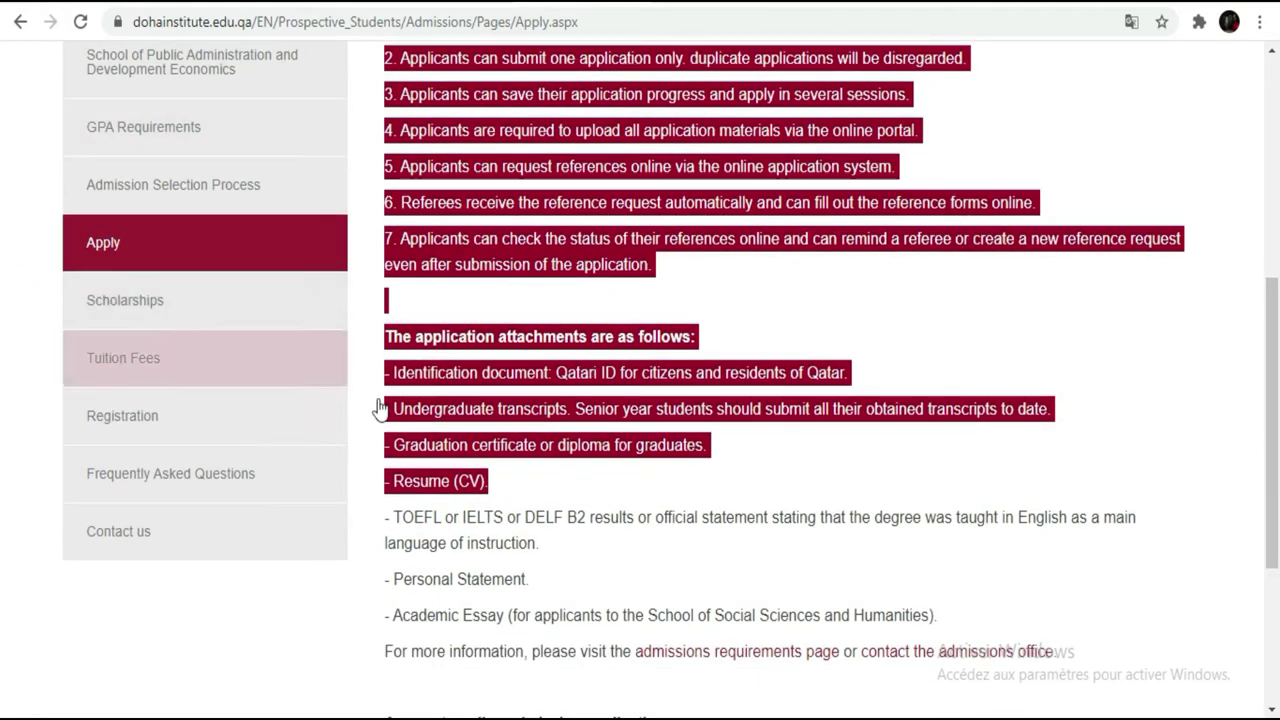
pyautogui.scroll(-2, 5, 345)
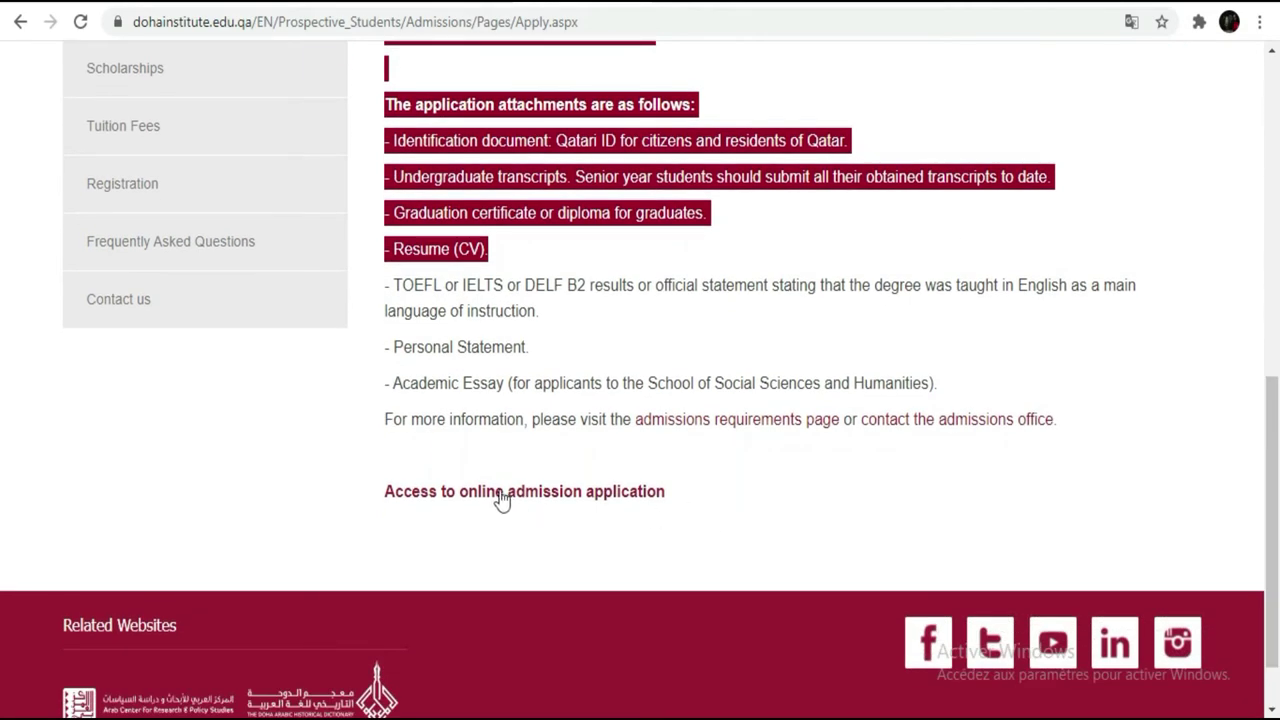
pyautogui.click(500, 492)
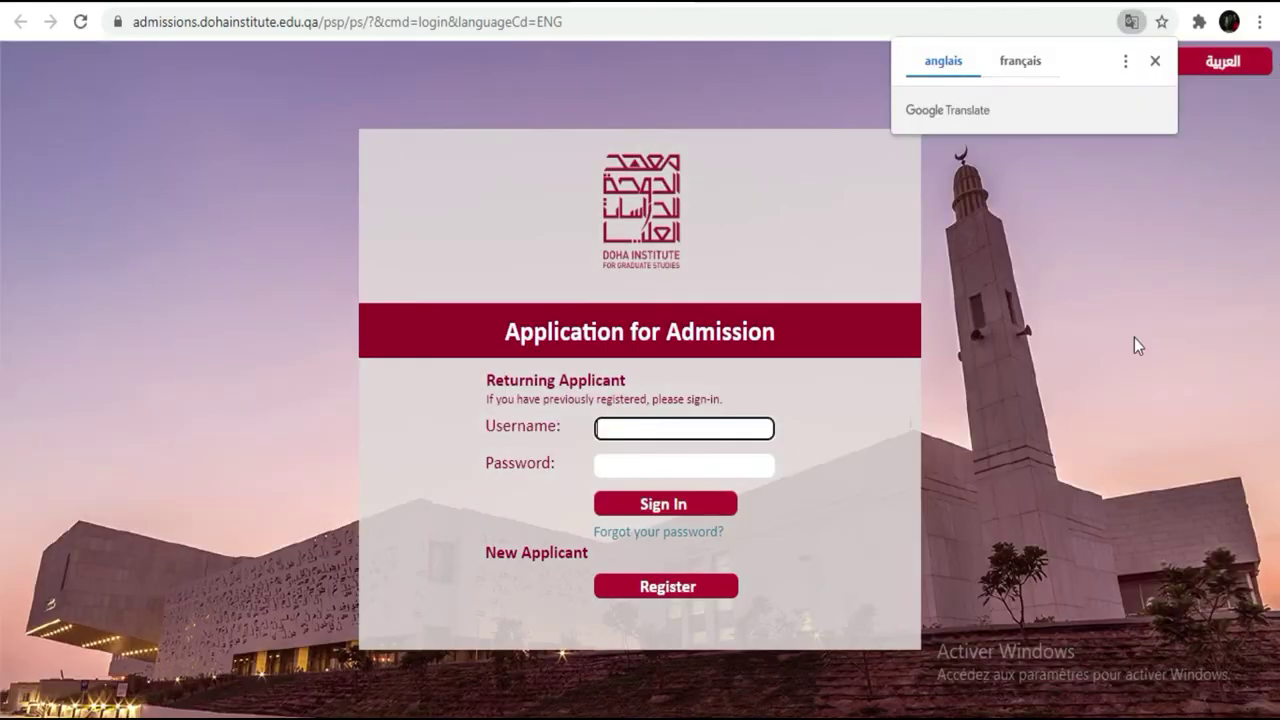
# Dismiss the Google Translate popup and open the registration form for new applicants
pyautogui.click(1155, 61)
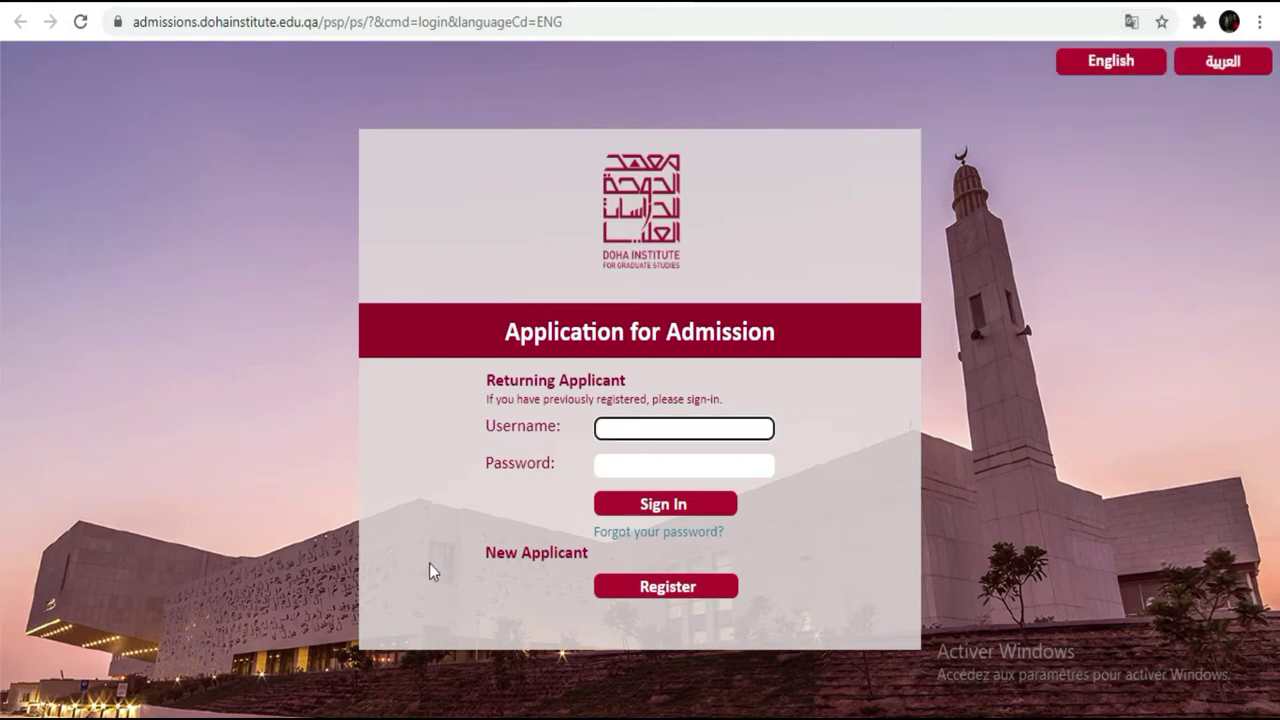
pyautogui.click(672, 597)
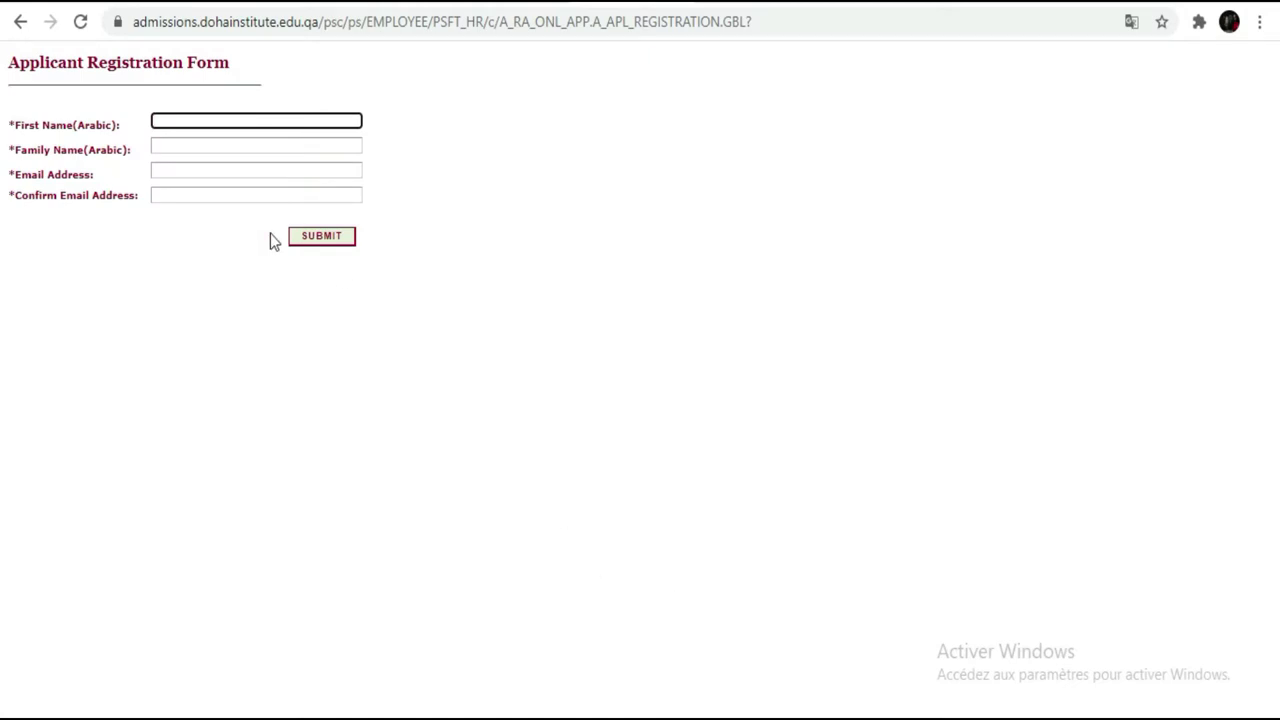
# Bring up the Windows on-screen keyboard for filling in the Applicant Registration Form
pyautogui.click(214, 119)
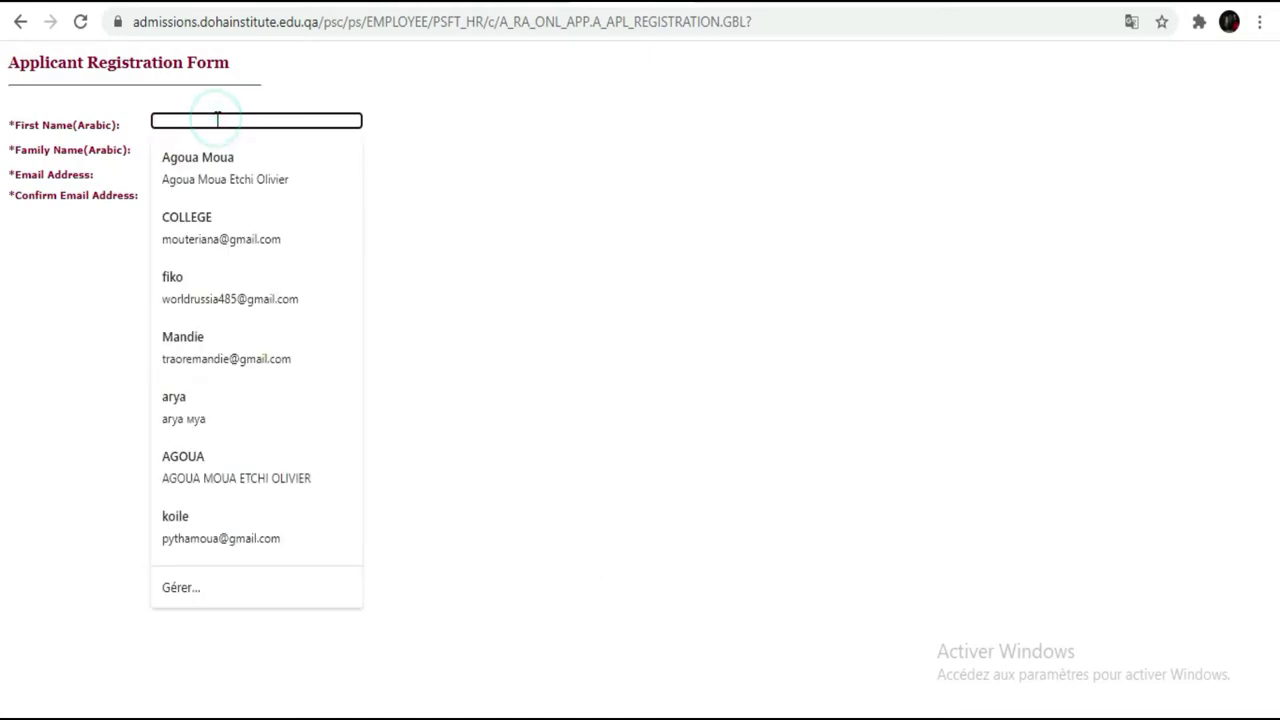
pyautogui.click(215, 118)
pyautogui.click(521, 161)
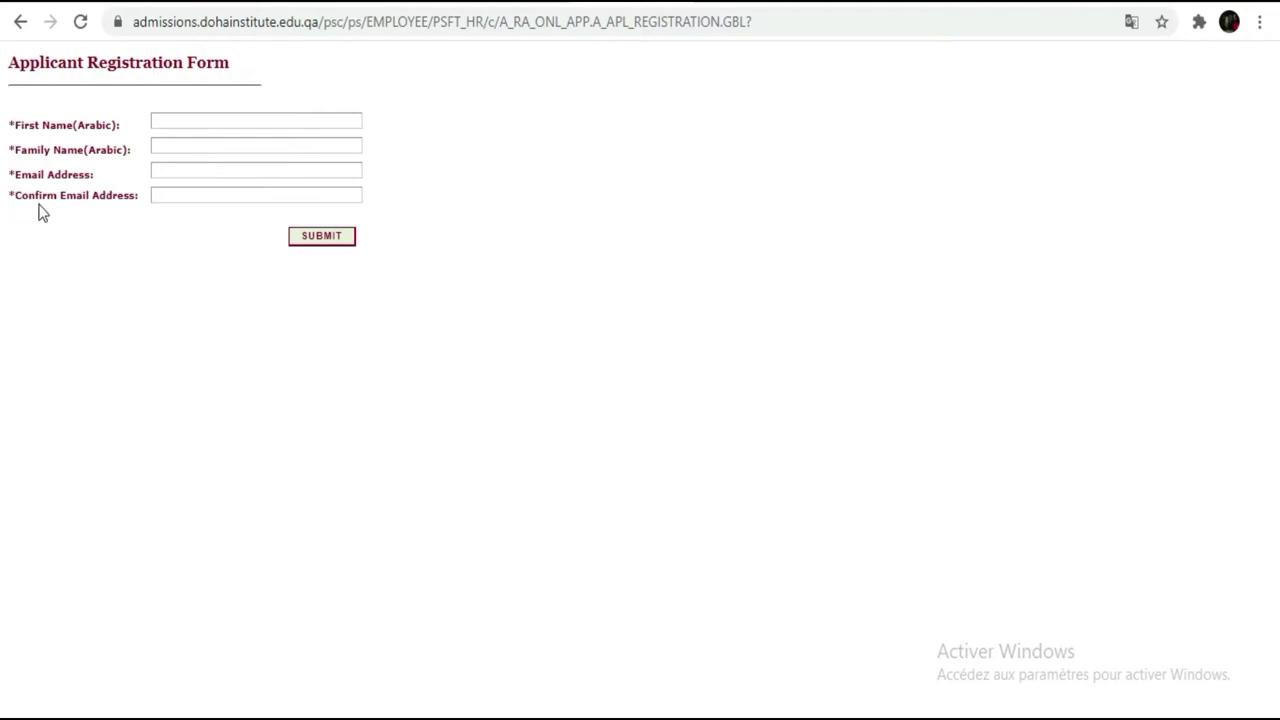
pyautogui.click(251, 124)
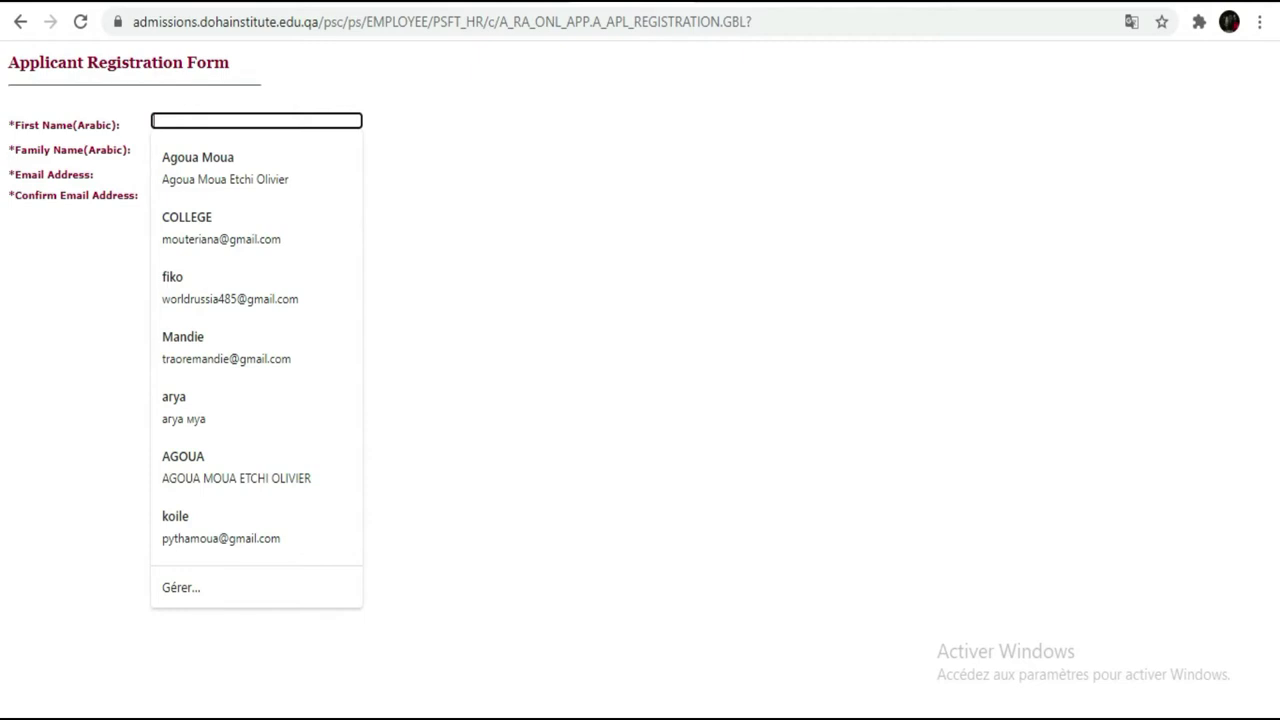
pyautogui.press('ctrl+super+o')
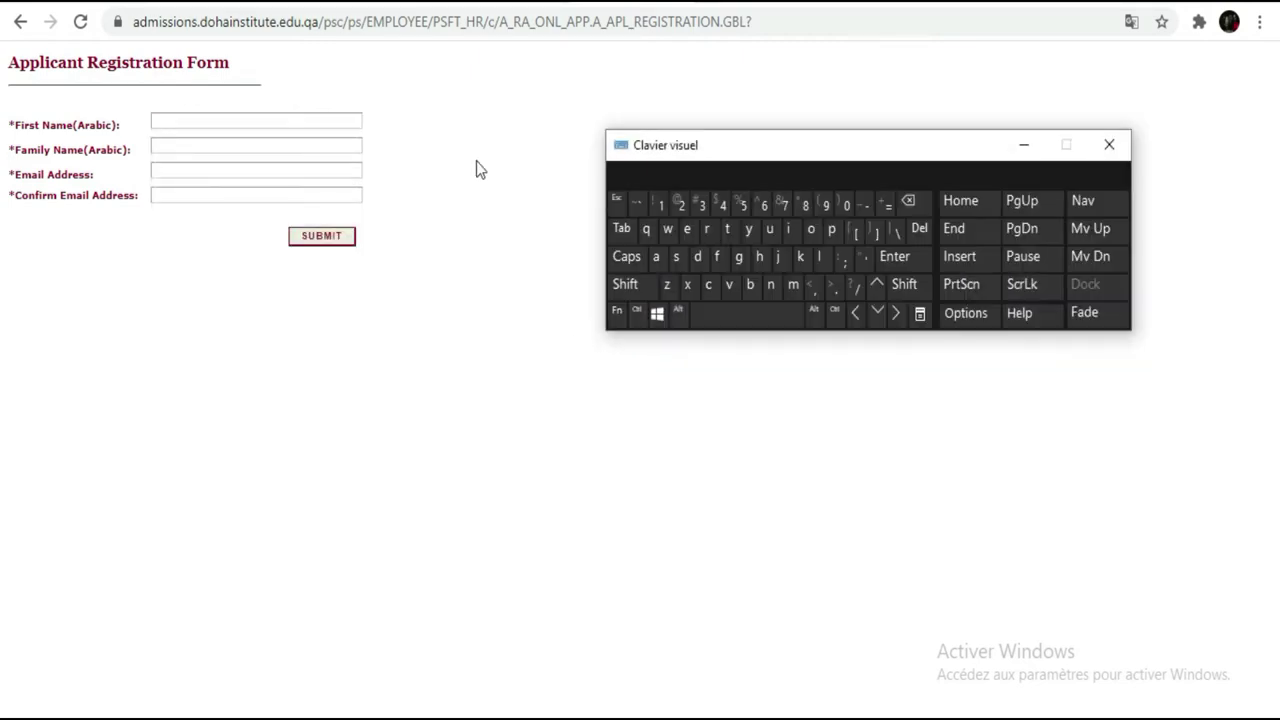
pyautogui.click(291, 120)
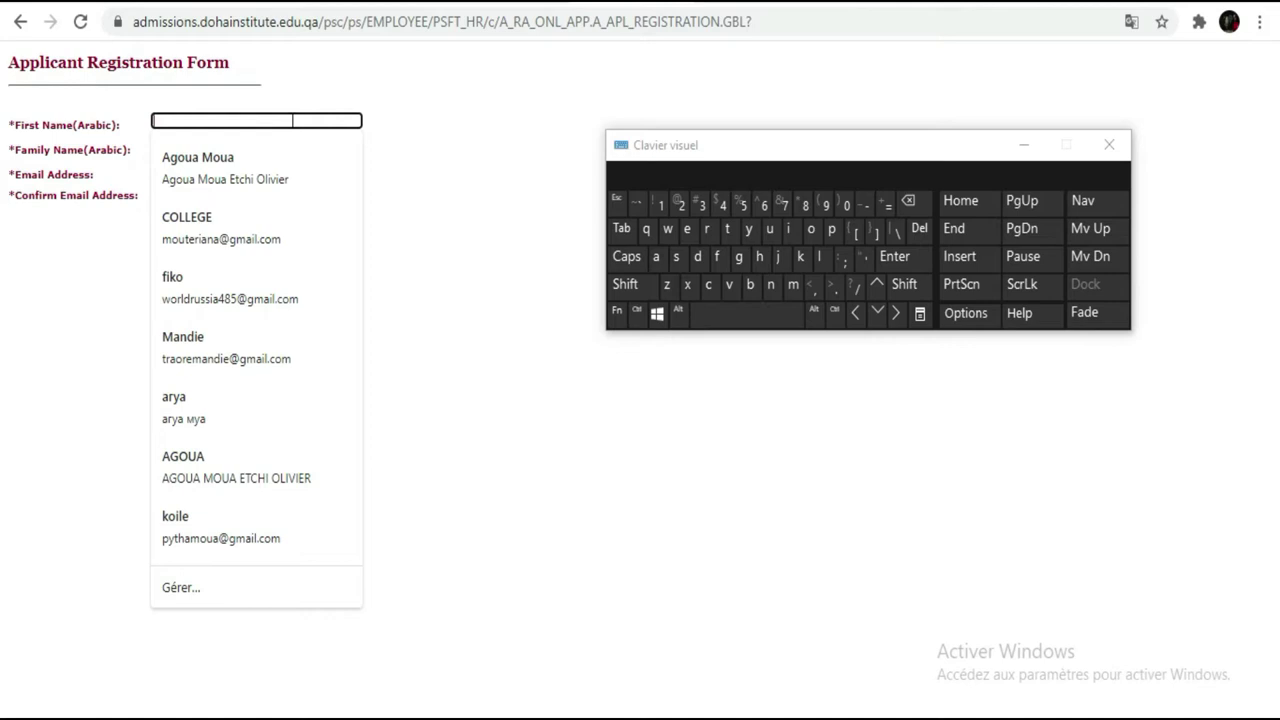
pyautogui.click(656, 176)
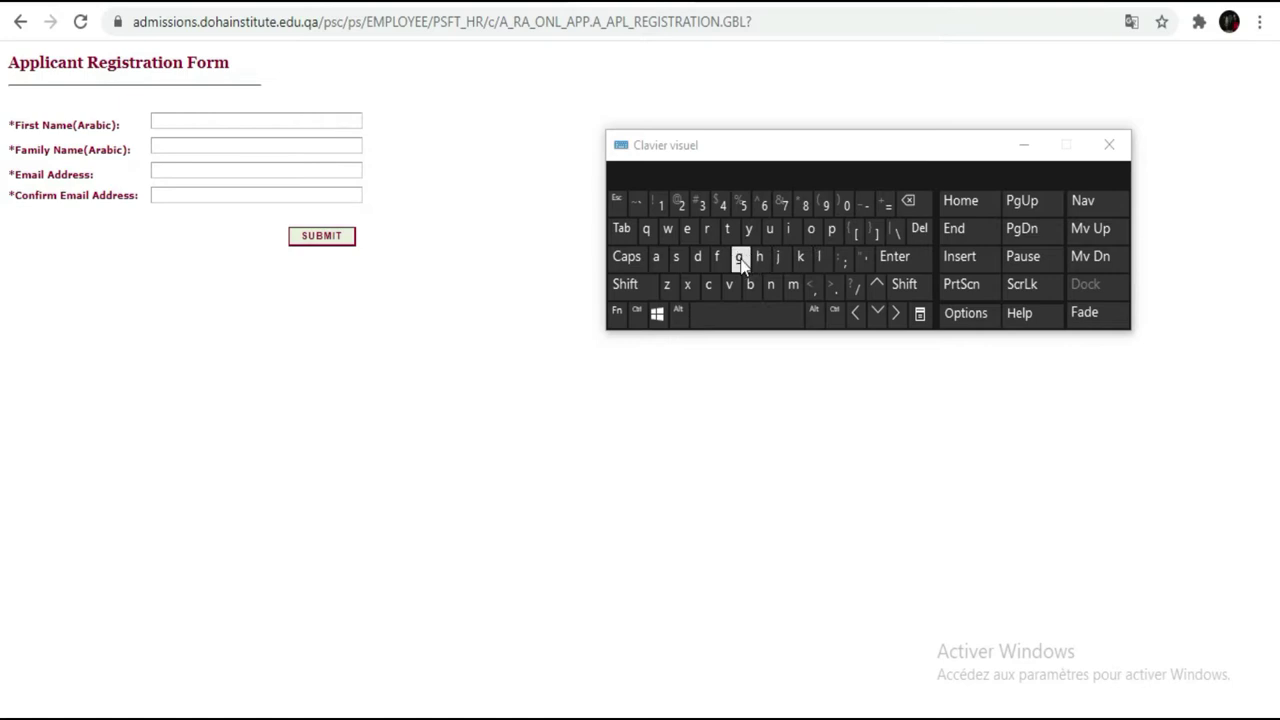
pyautogui.click(740, 258)
pyautogui.click(790, 230)
pyautogui.click(815, 234)
# Enter the applicant's first name in the First Name (Arabic) field of the registration form
pyautogui.click(323, 120)
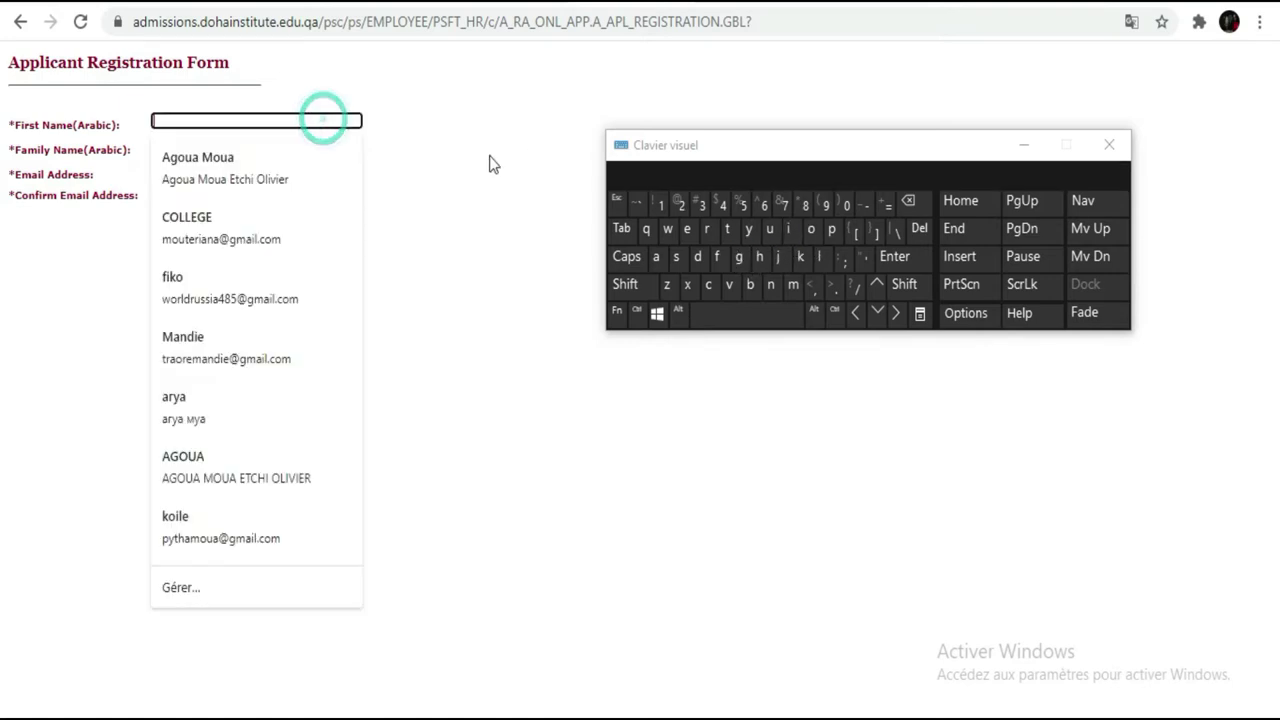
pyautogui.click(726, 266)
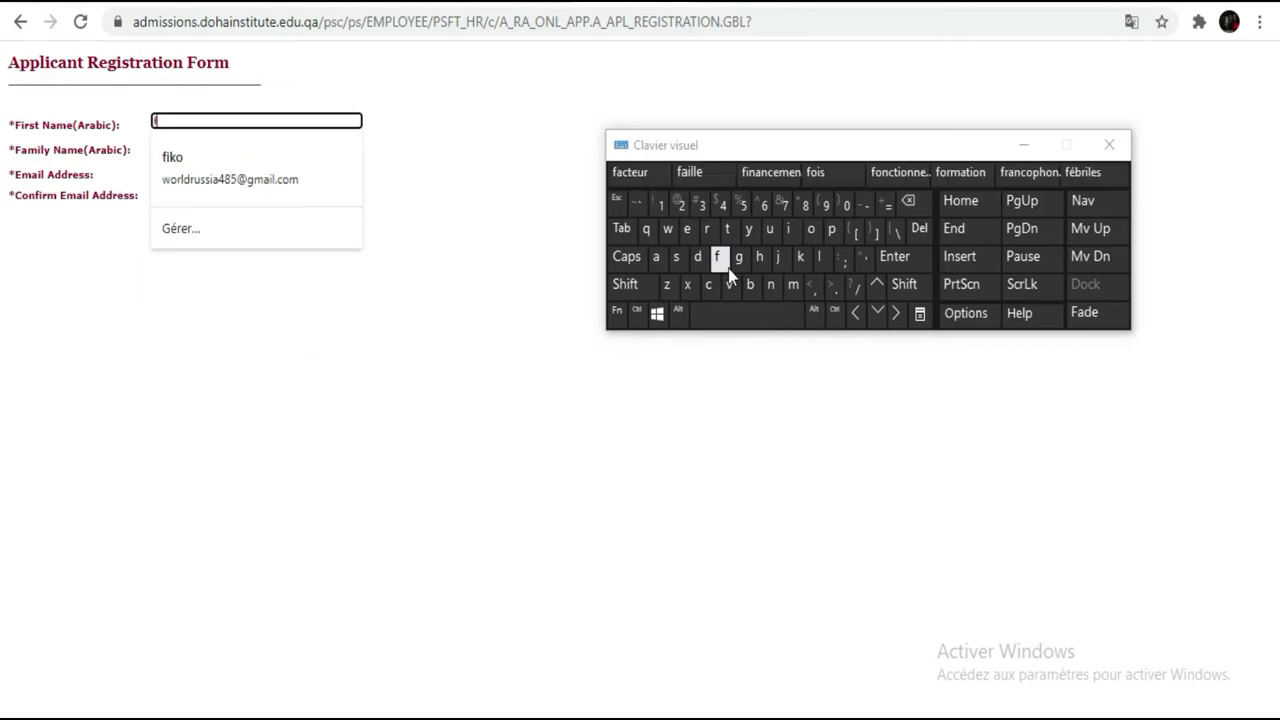
pyautogui.click(781, 259)
pyautogui.click(788, 238)
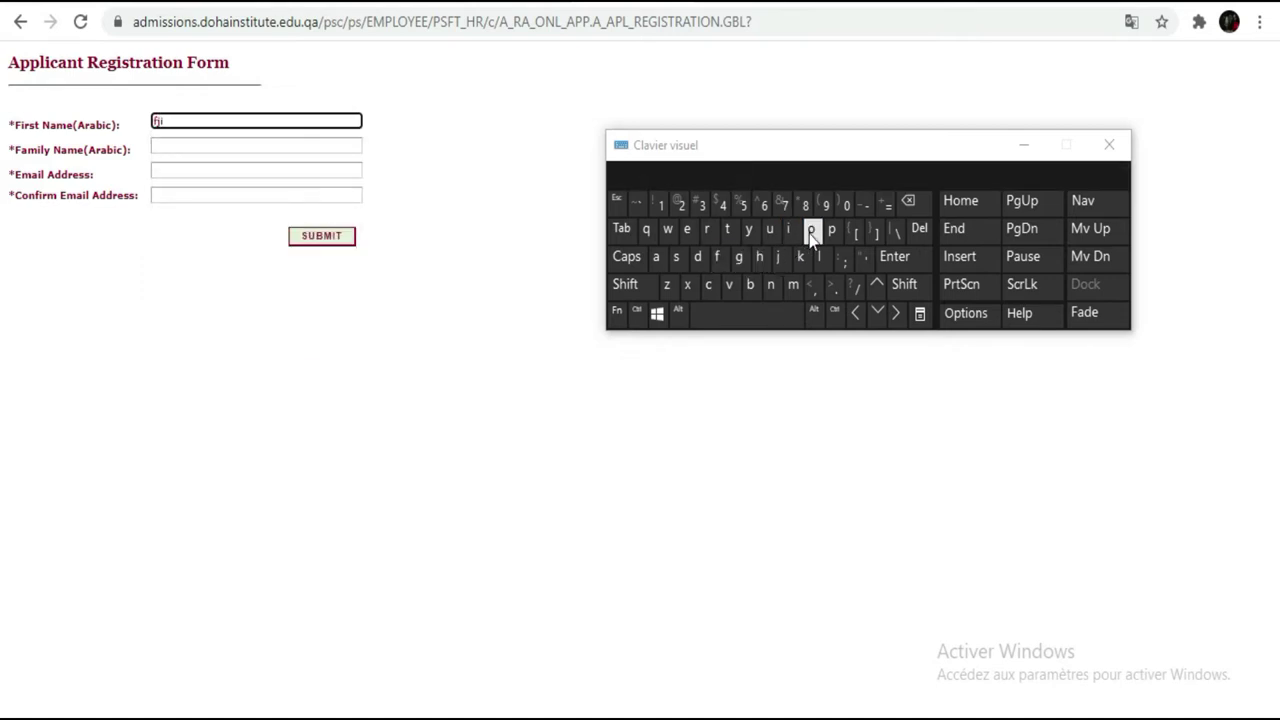
# Enter the applicant's family name in the Family Name (Arabic) field
pyautogui.click(338, 145)
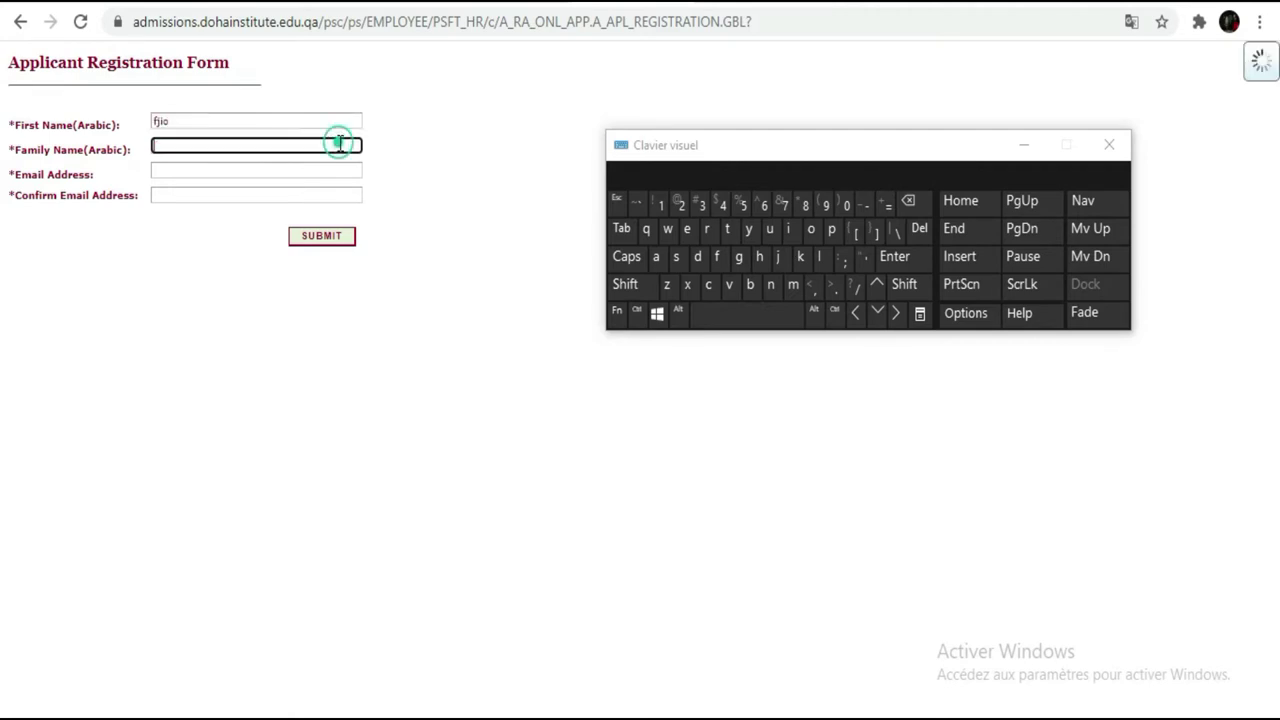
pyautogui.click(730, 229)
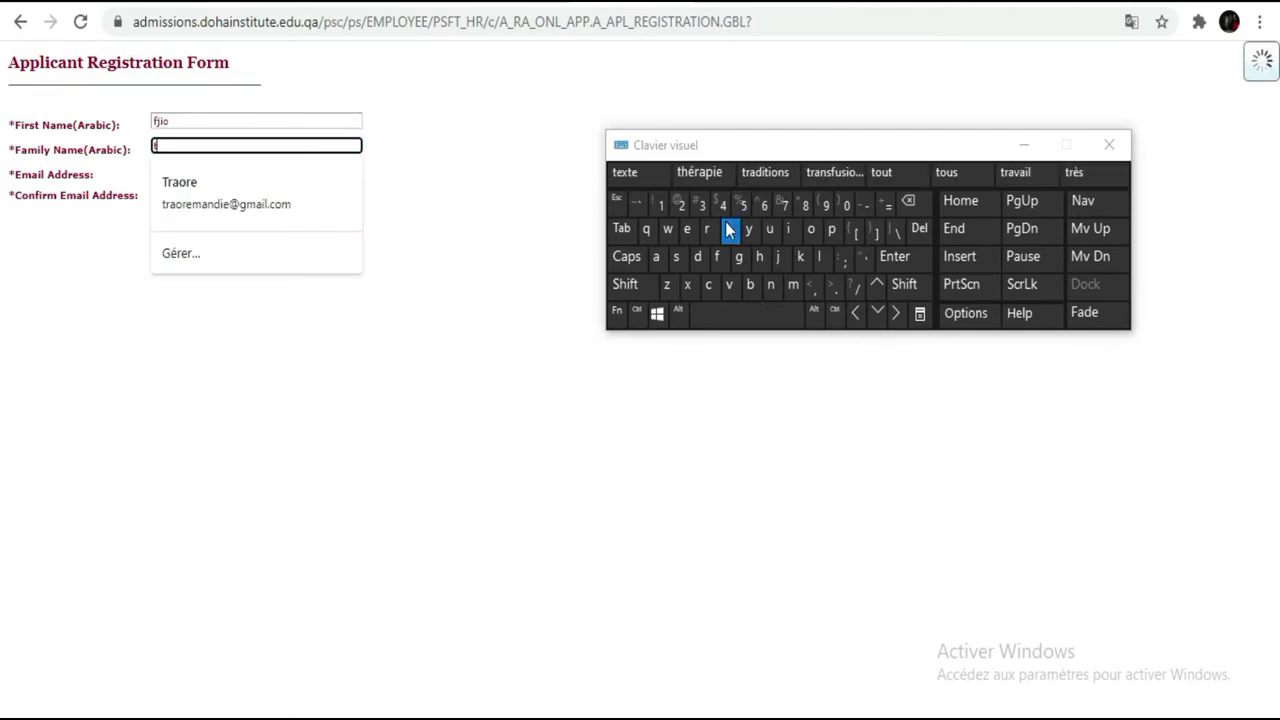
pyautogui.click(789, 230)
pyautogui.click(811, 229)
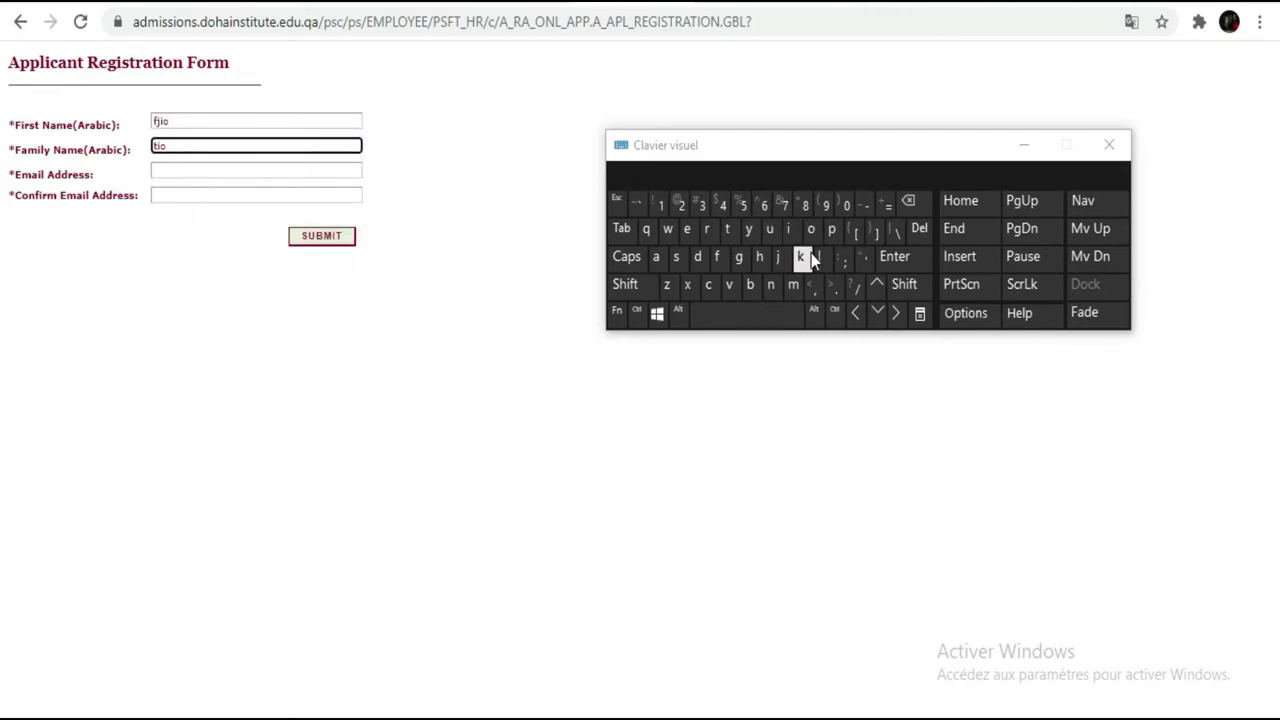
# Enter the applicant's email in the Email Address field using the on-screen keyboard
pyautogui.click(331, 170)
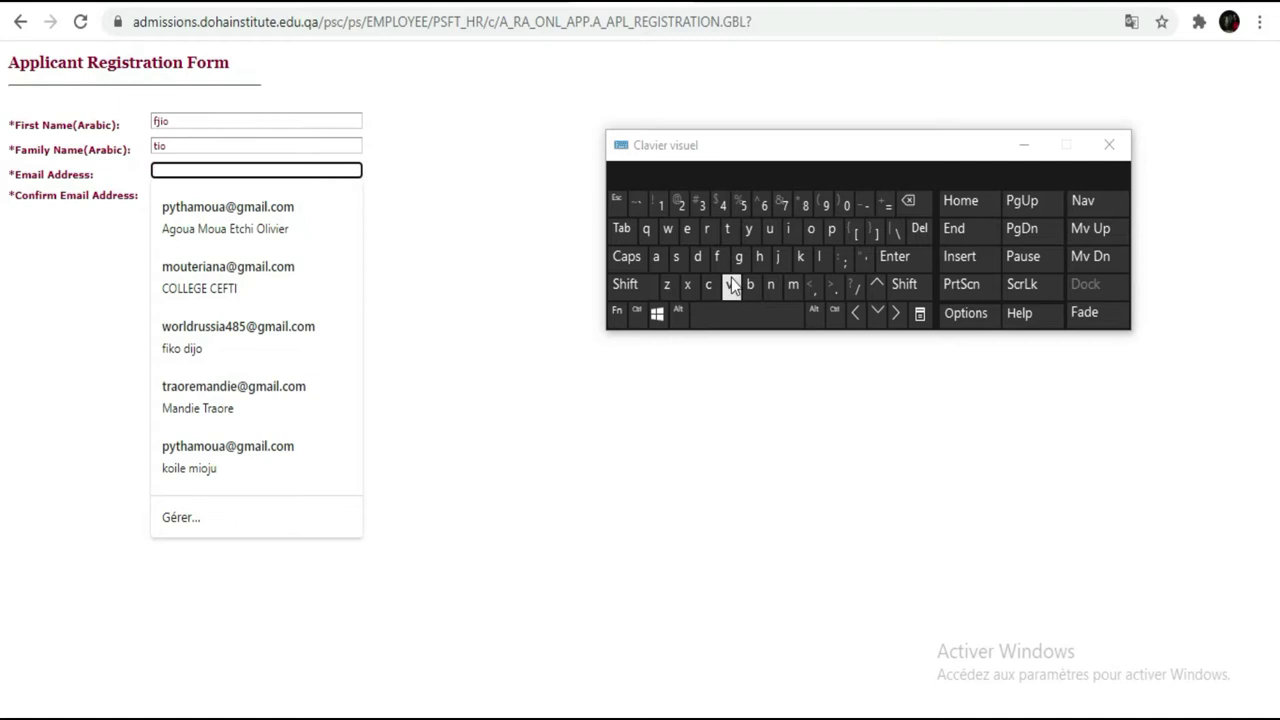
pyautogui.click(793, 285)
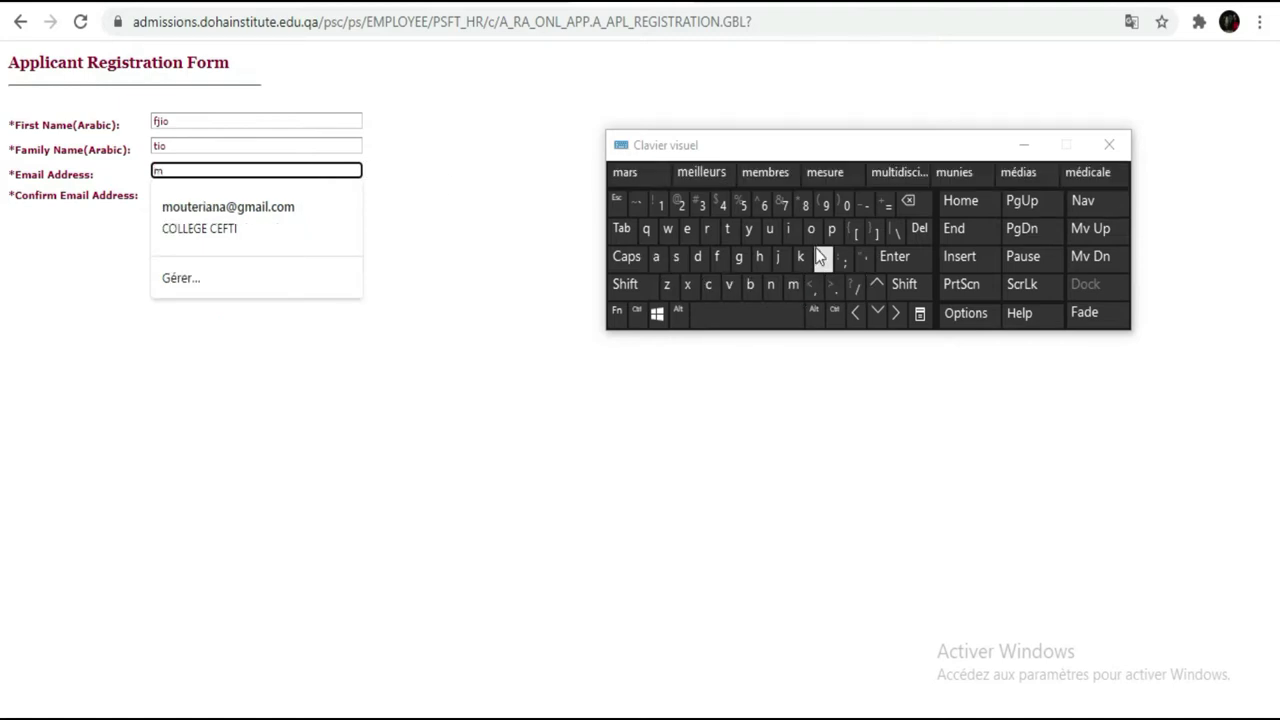
pyautogui.click(771, 285)
pyautogui.click(699, 257)
pyautogui.click(687, 228)
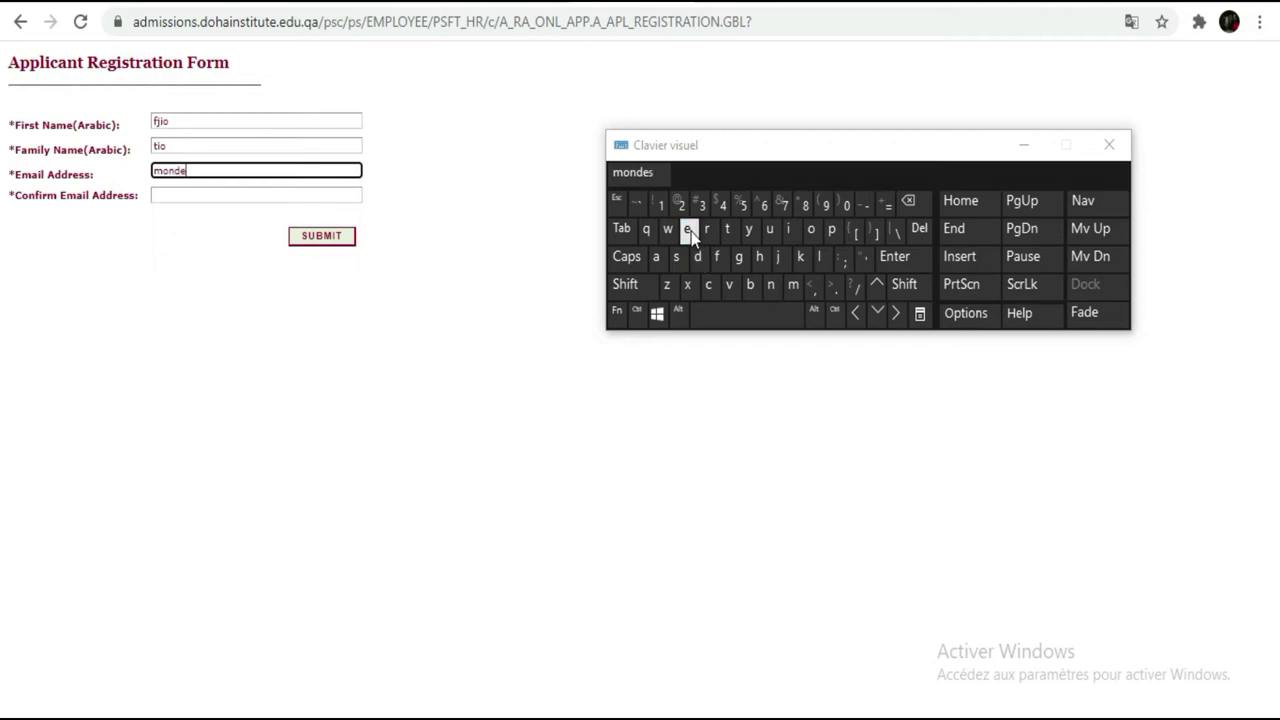
pyautogui.click(751, 286)
pyautogui.click(811, 229)
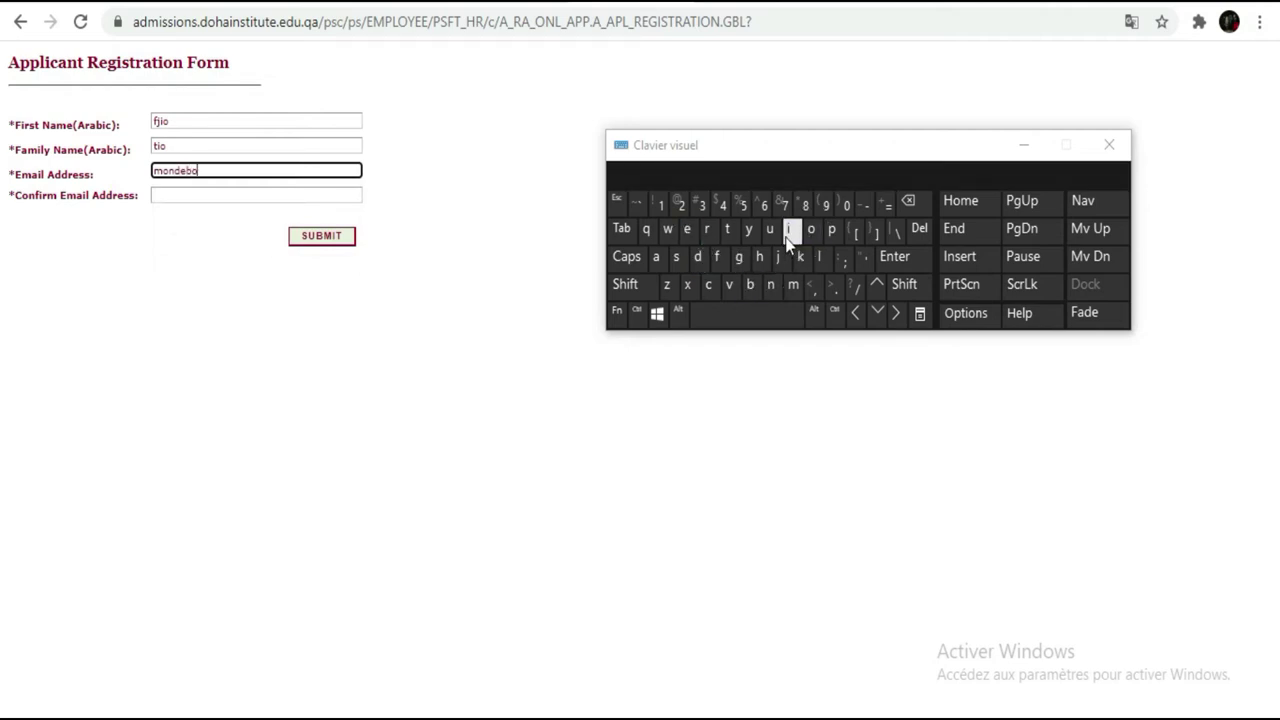
pyautogui.click(778, 240)
pyautogui.click(707, 232)
pyautogui.click(686, 229)
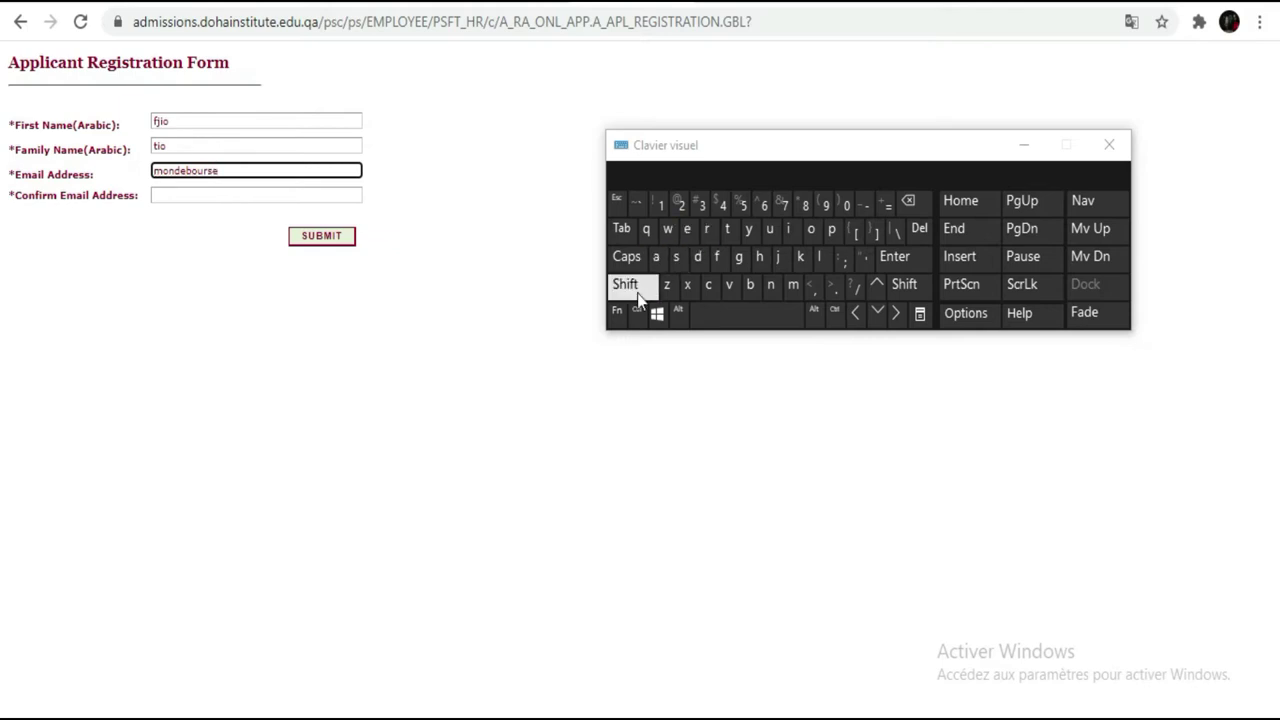
pyautogui.click(628, 288)
pyautogui.click(675, 210)
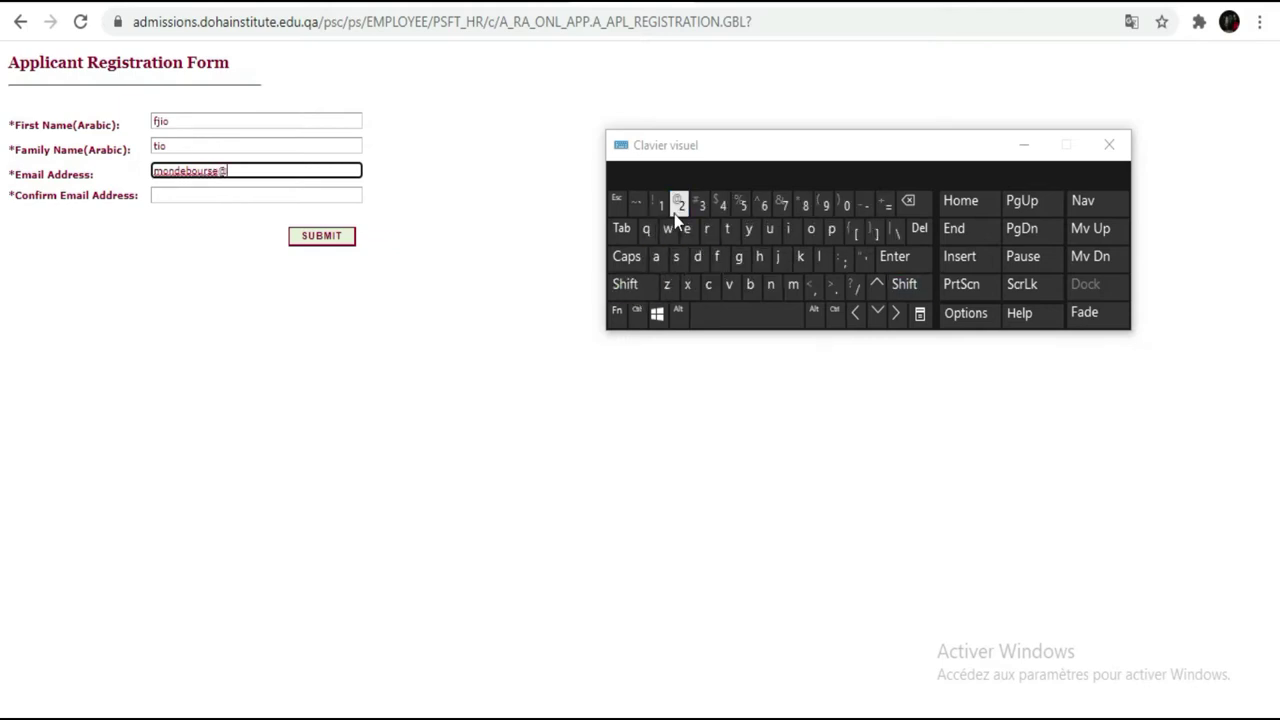
pyautogui.click(791, 285)
pyautogui.click(657, 260)
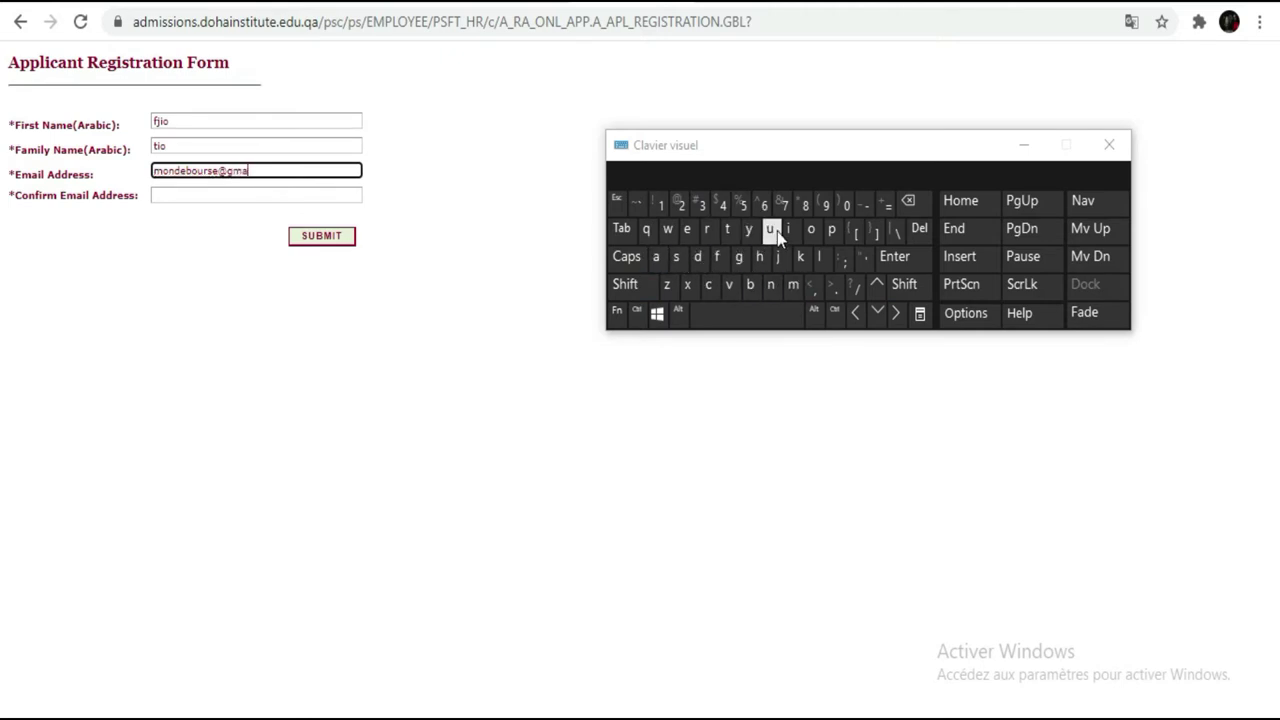
pyautogui.click(790, 232)
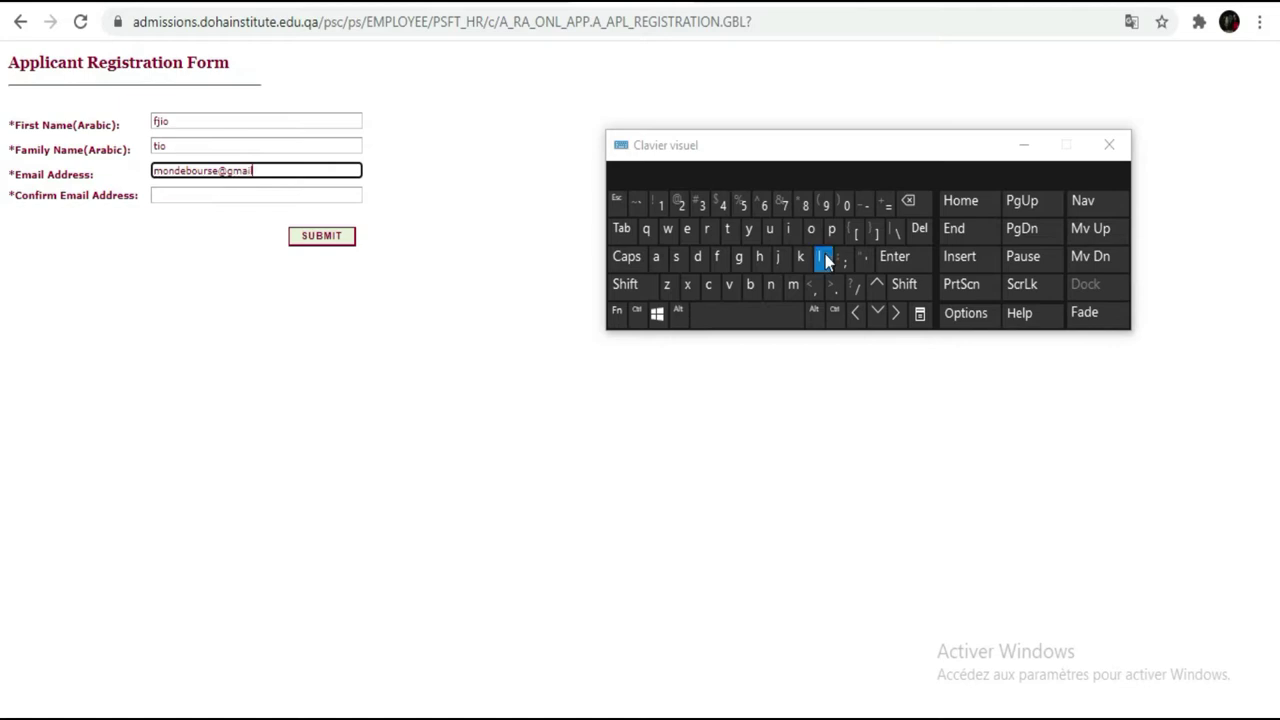
pyautogui.click(837, 294)
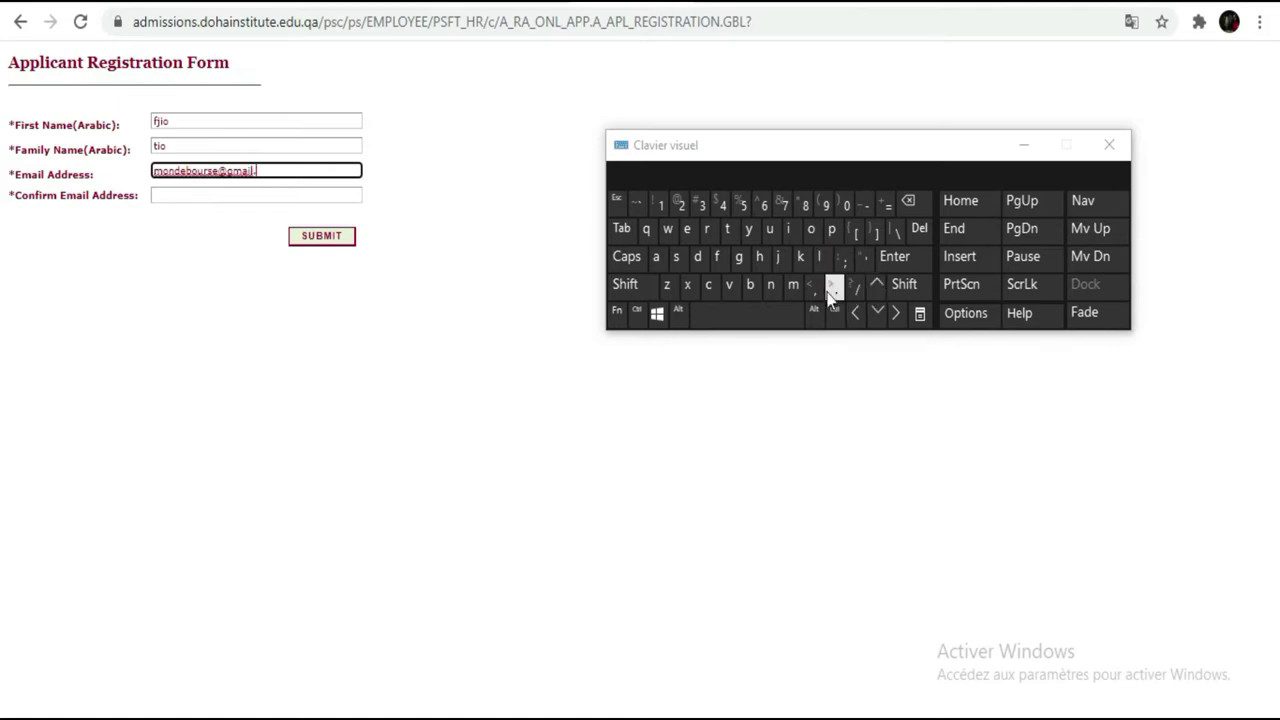
pyautogui.click(809, 231)
pyautogui.click(793, 285)
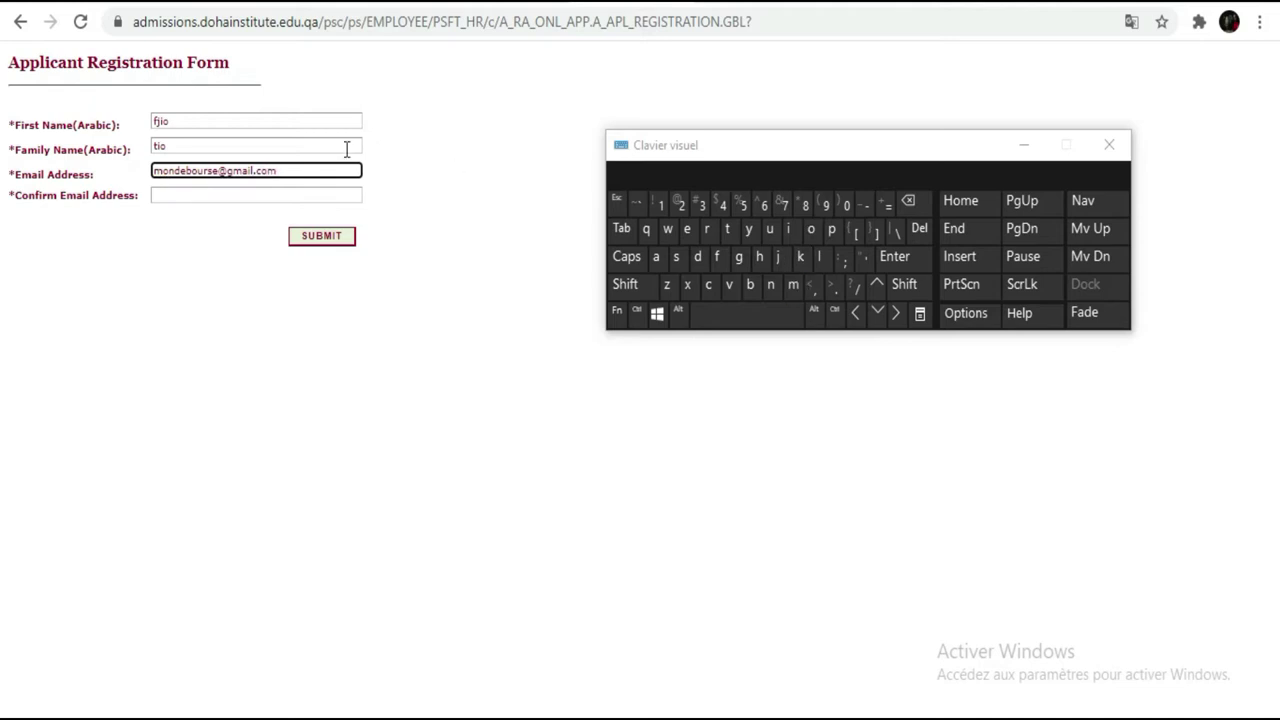
# Repeat the applicant's email in the Confirm Email Address field and submit the registration form
pyautogui.click(334, 194)
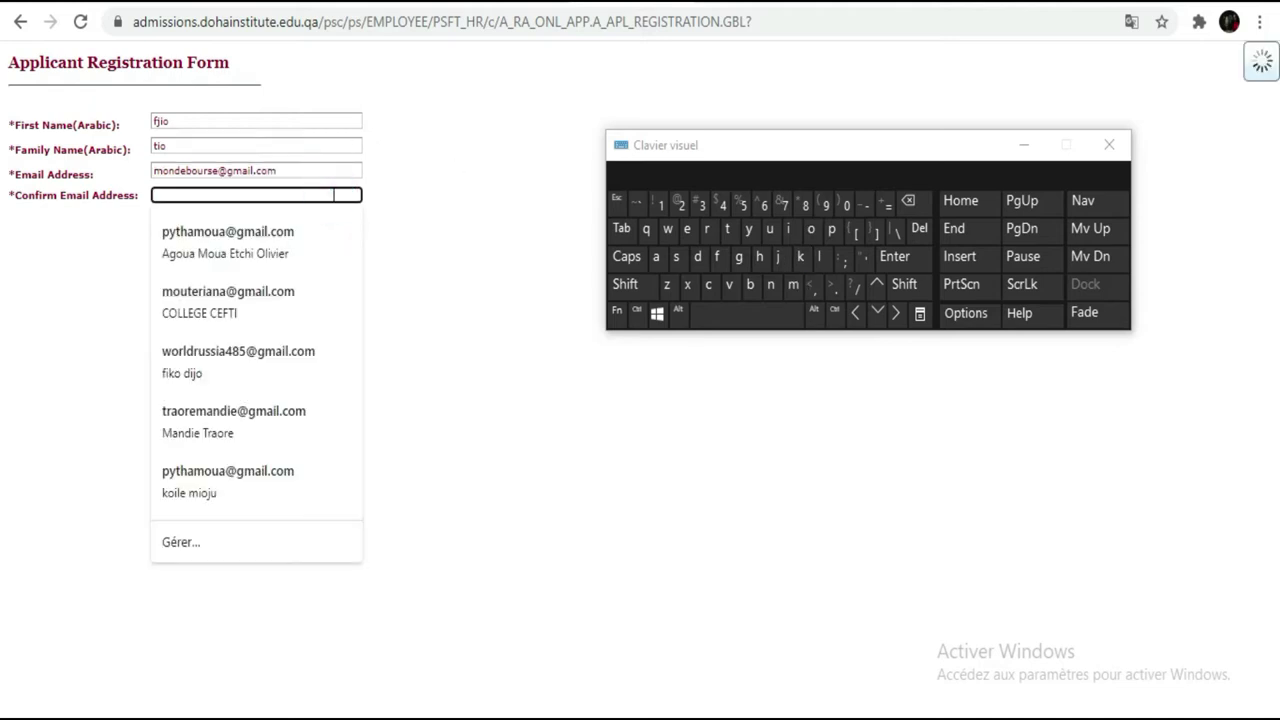
pyautogui.click(793, 287)
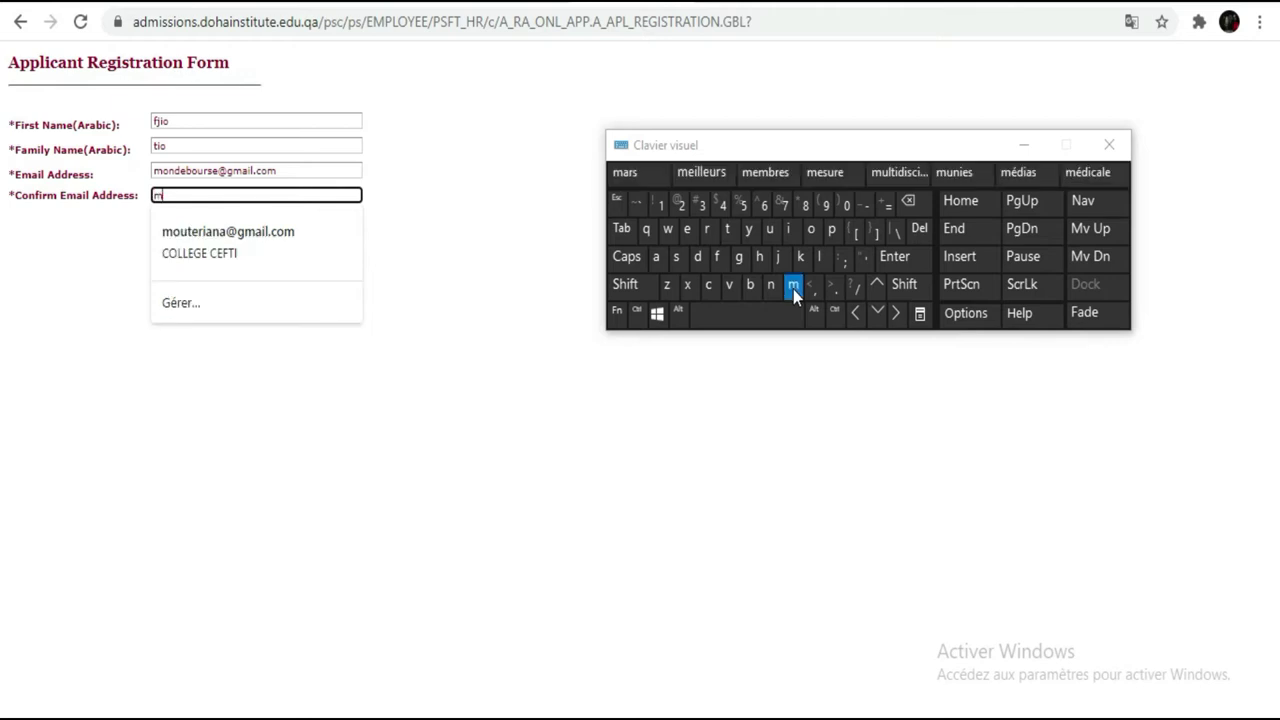
pyautogui.click(811, 229)
pyautogui.click(770, 285)
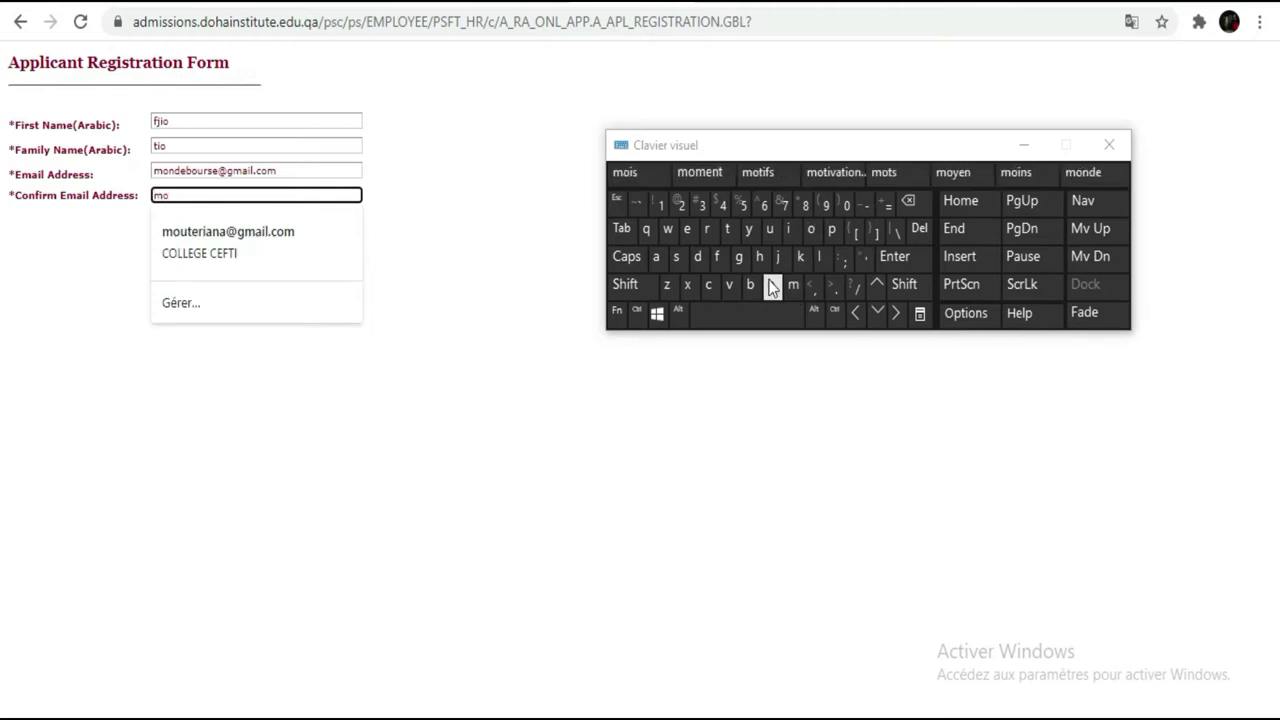
pyautogui.click(698, 256)
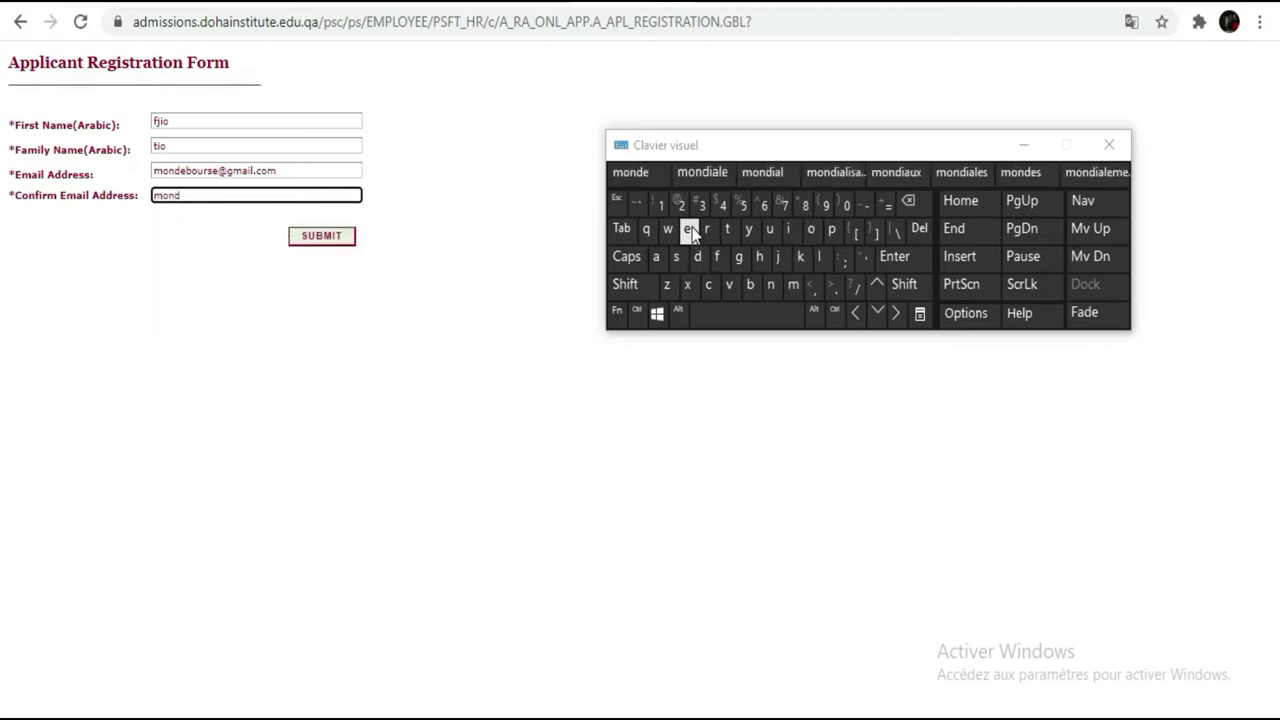
pyautogui.click(687, 229)
pyautogui.click(753, 295)
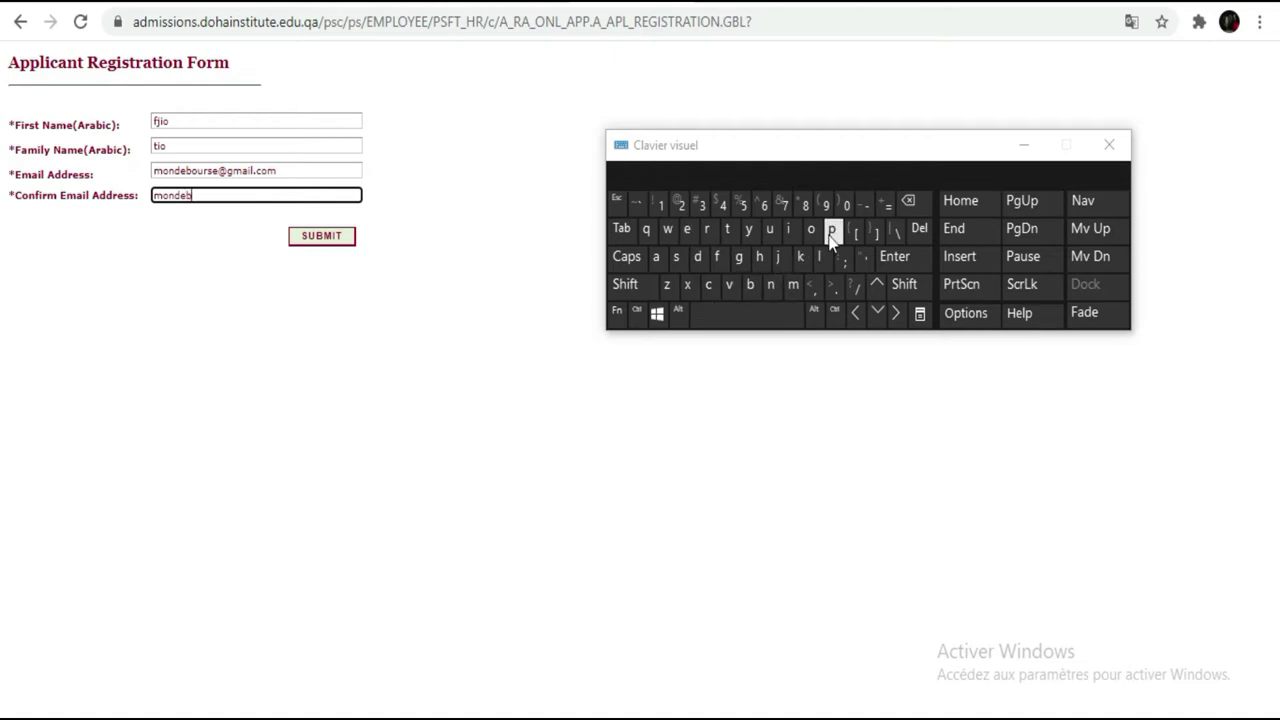
pyautogui.click(772, 232)
pyautogui.click(624, 285)
pyautogui.click(676, 203)
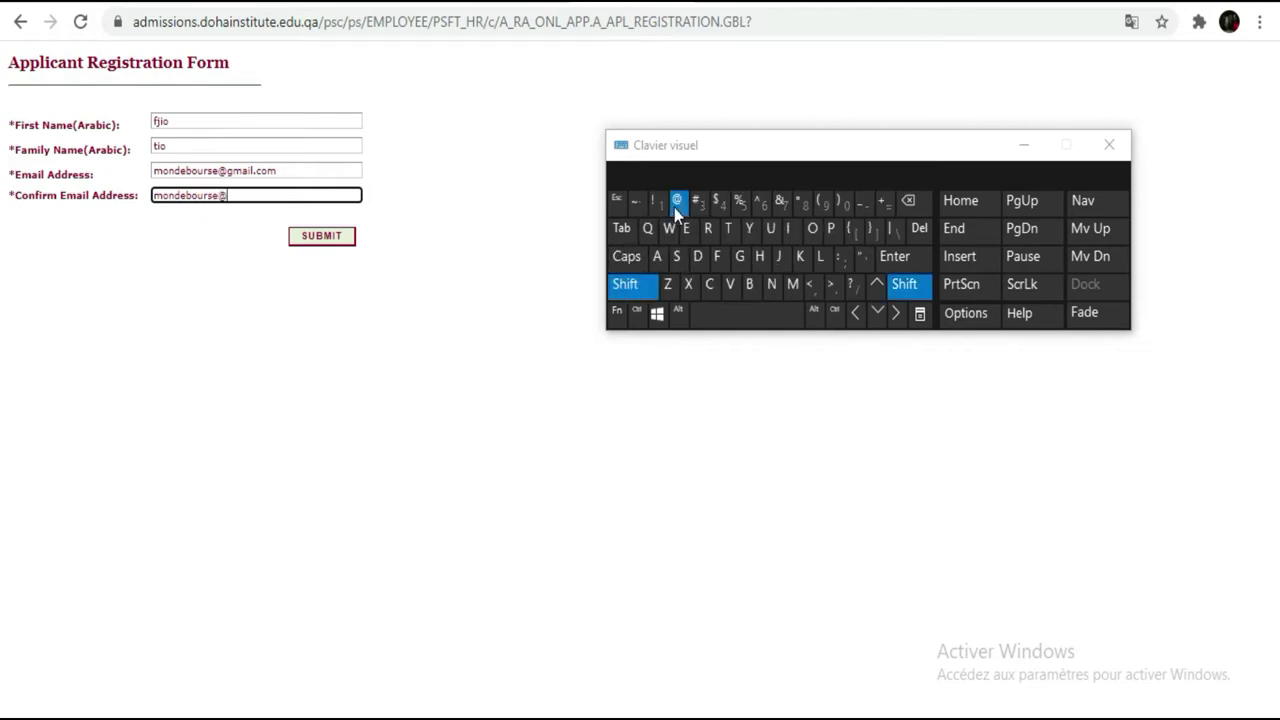
pyautogui.click(739, 259)
pyautogui.click(793, 287)
pyautogui.click(658, 259)
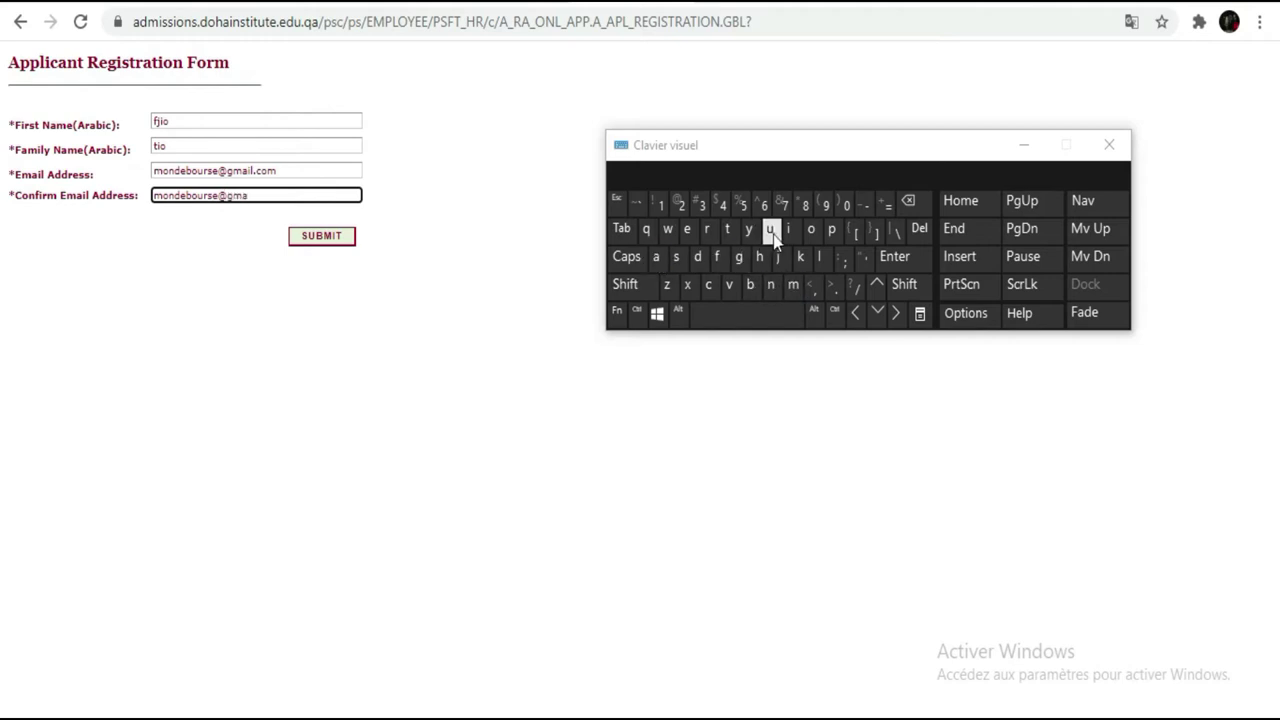
pyautogui.click(818, 258)
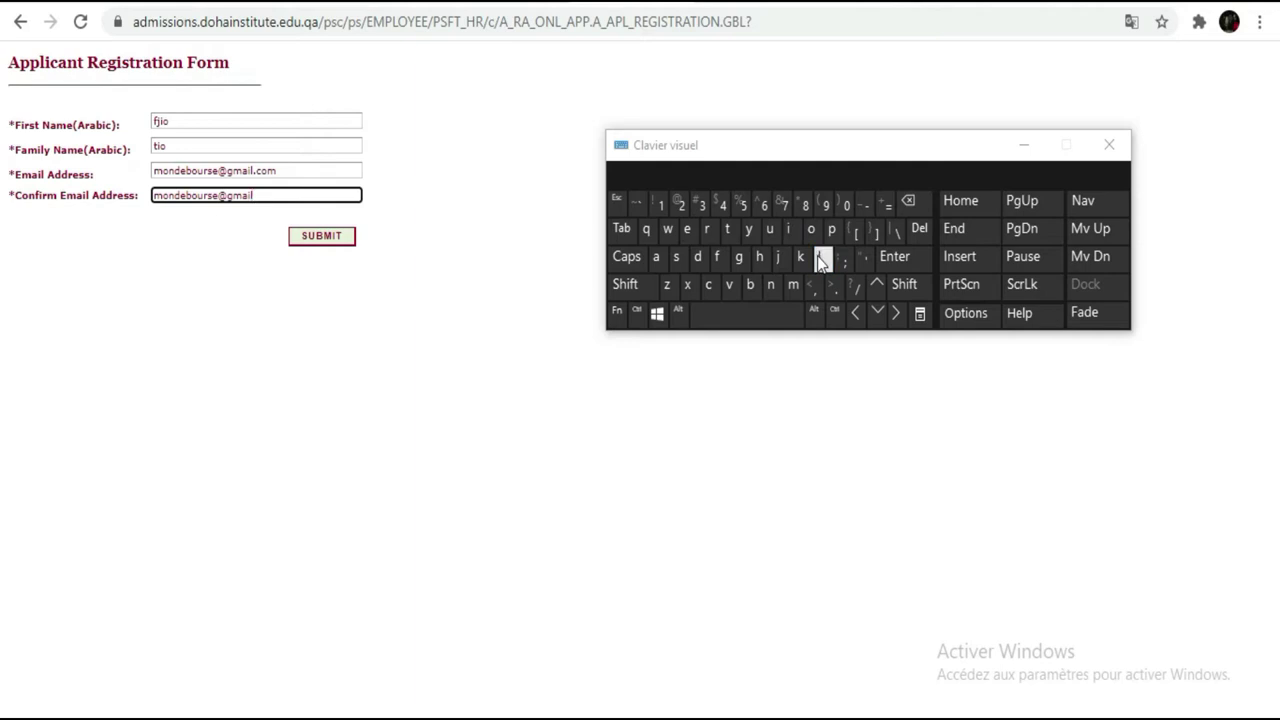
pyautogui.click(836, 292)
pyautogui.click(707, 287)
pyautogui.click(808, 232)
pyautogui.click(792, 285)
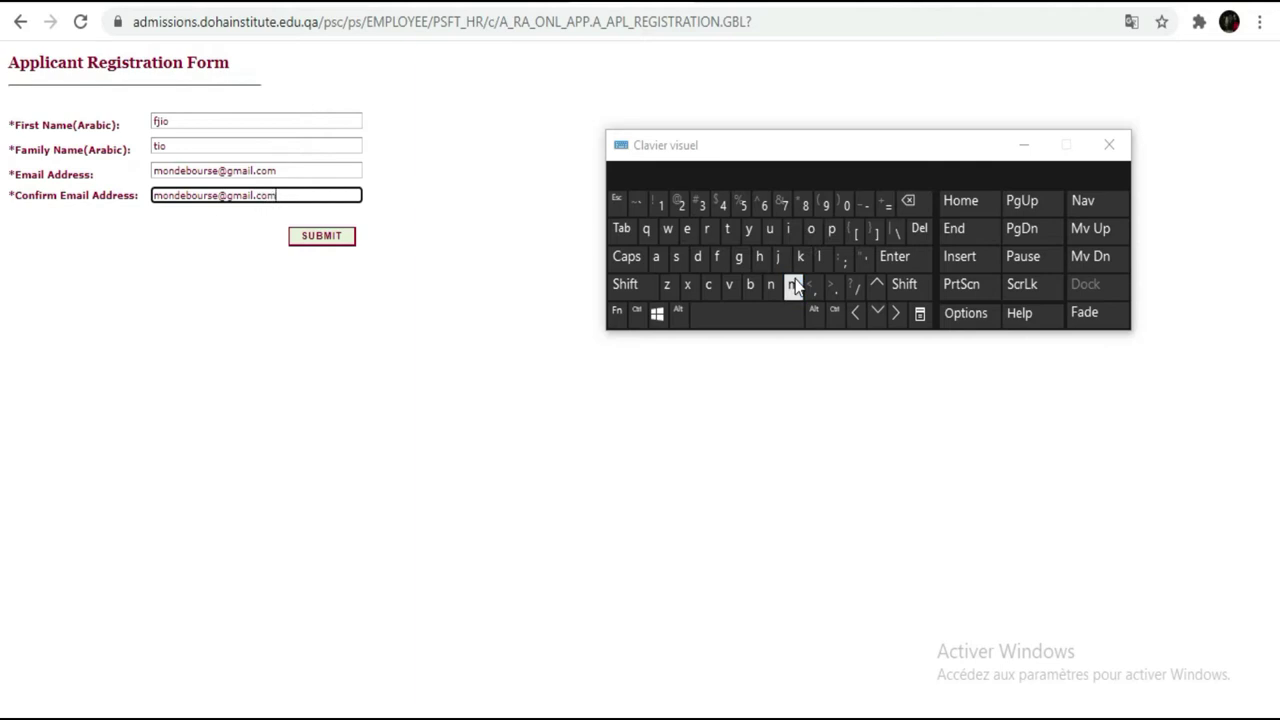
pyautogui.click(322, 237)
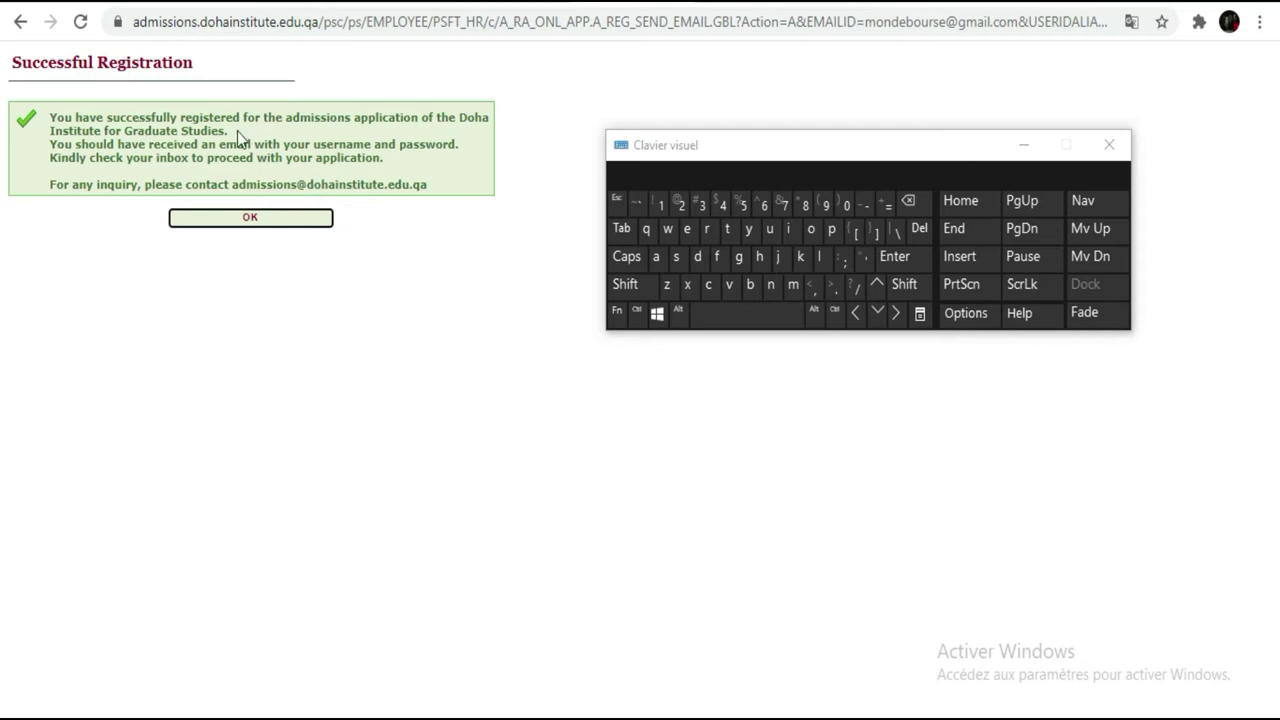
# Read the message on the Successful Registration page and acknowledge it
pyautogui.moveTo(232, 136); pyautogui.dragTo(124, 132)
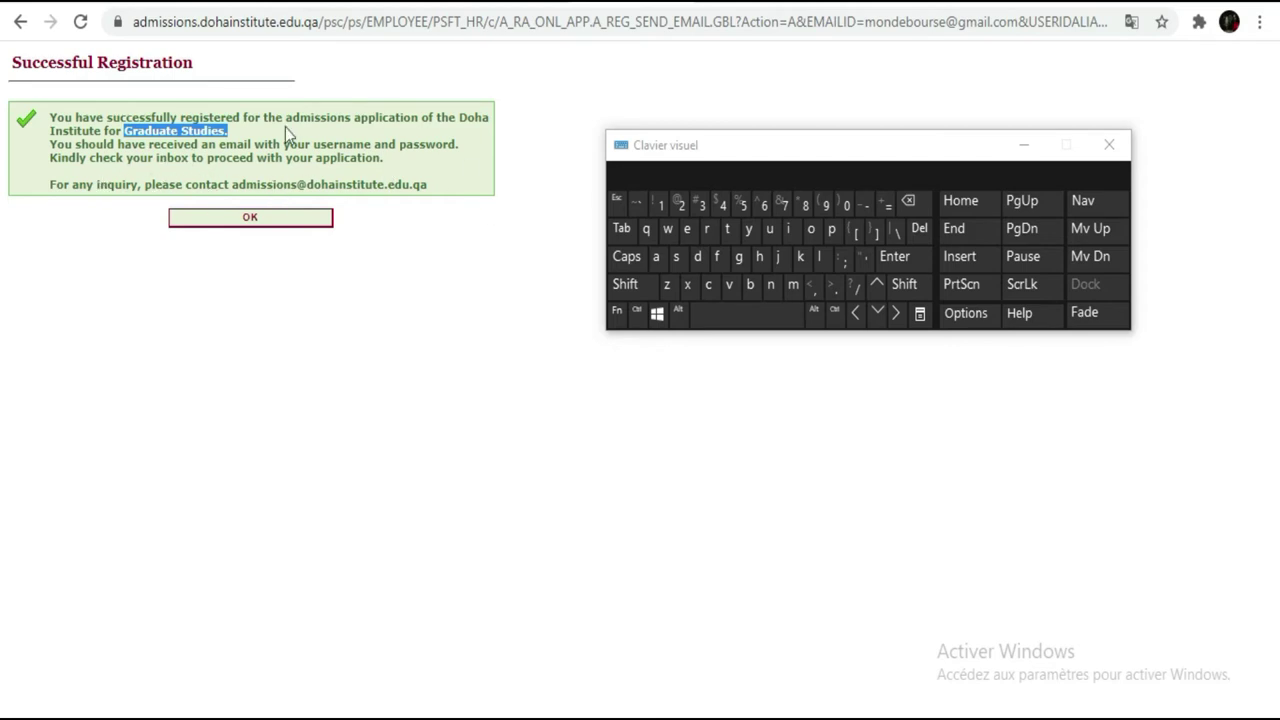
pyautogui.moveTo(392, 163); pyautogui.dragTo(40, 150)
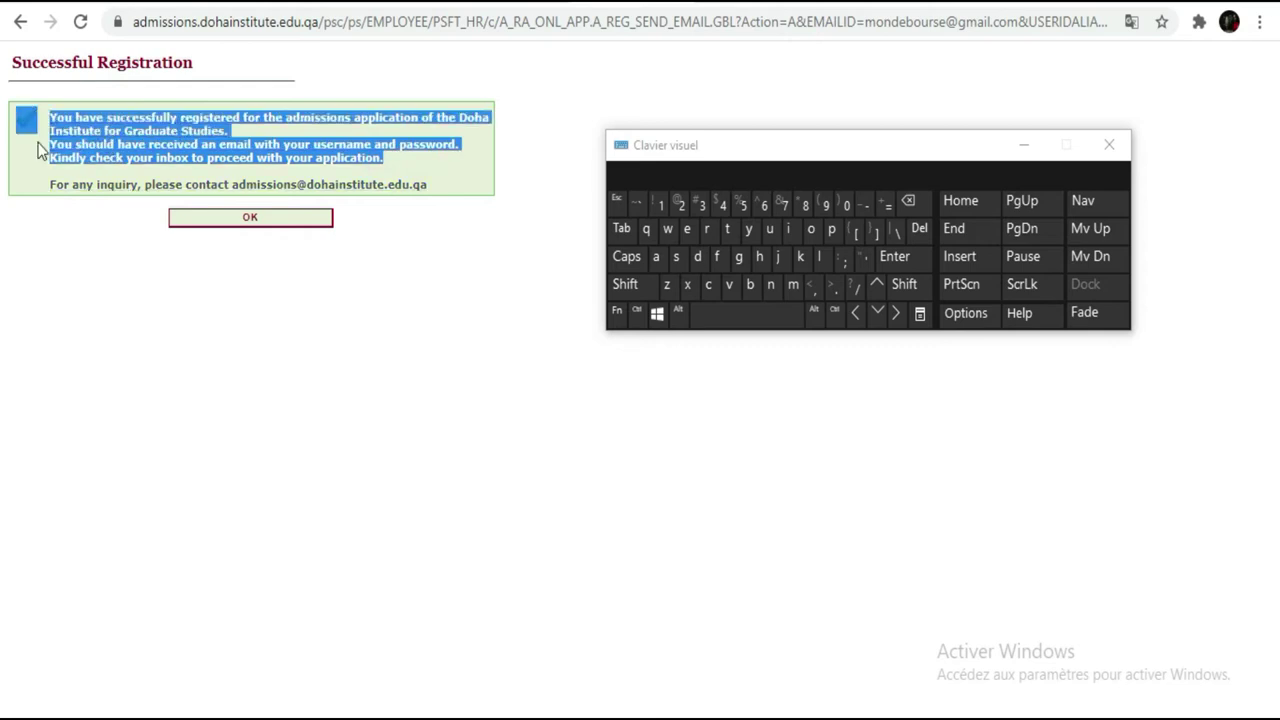
pyautogui.click(419, 169)
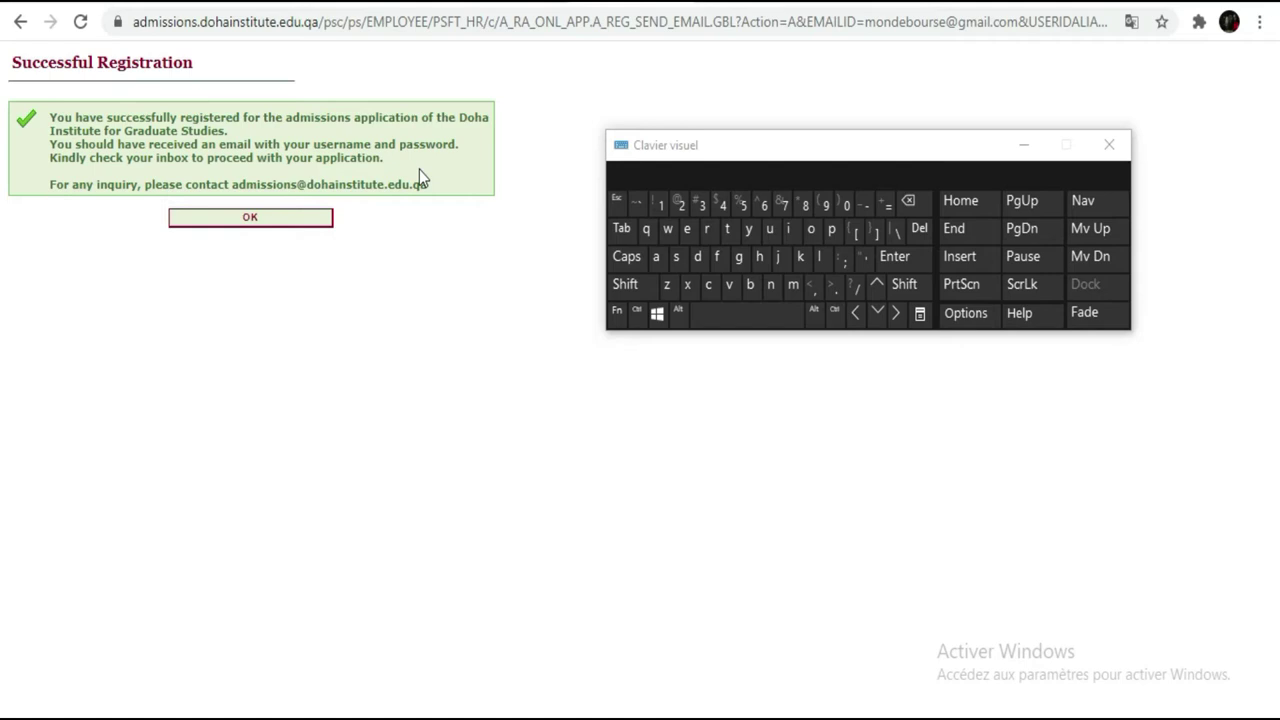
pyautogui.click(313, 227)
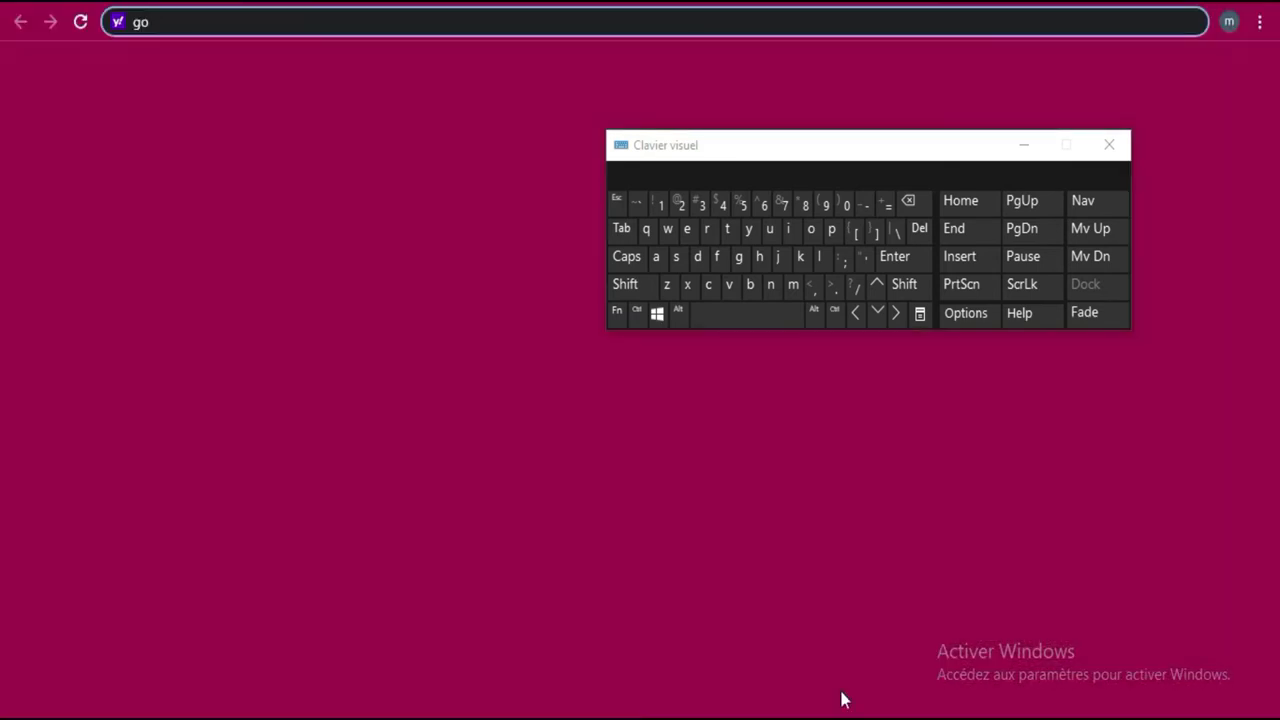
# Minimize the on-screen keyboard and open Gmail to read the Doha Institute Admissions email
pyautogui.click(1024, 145)
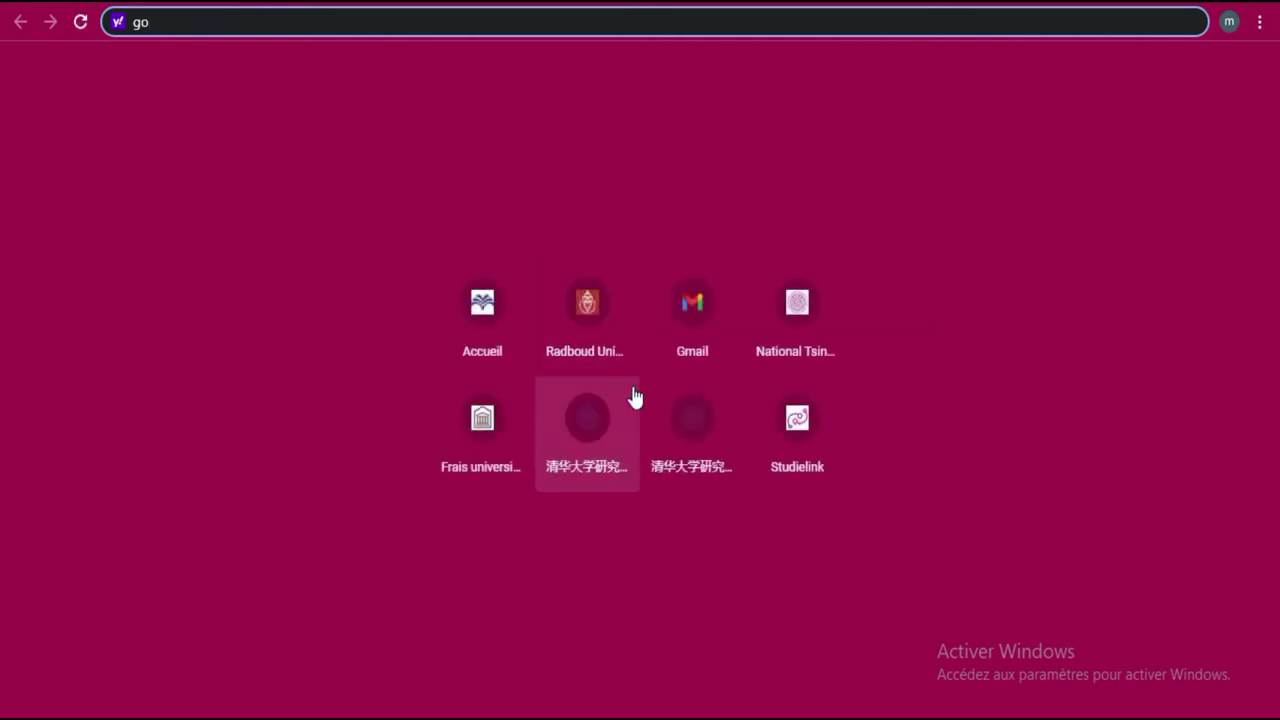
pyautogui.click(688, 330)
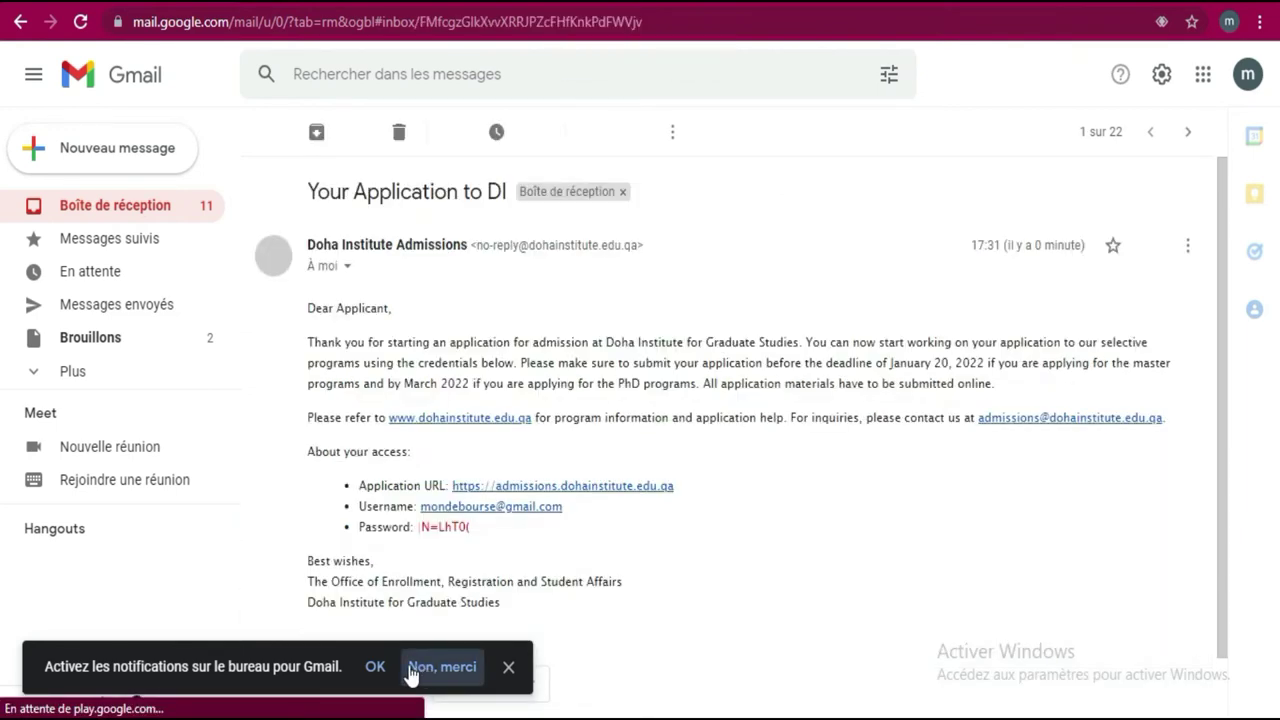
pyautogui.click(374, 668)
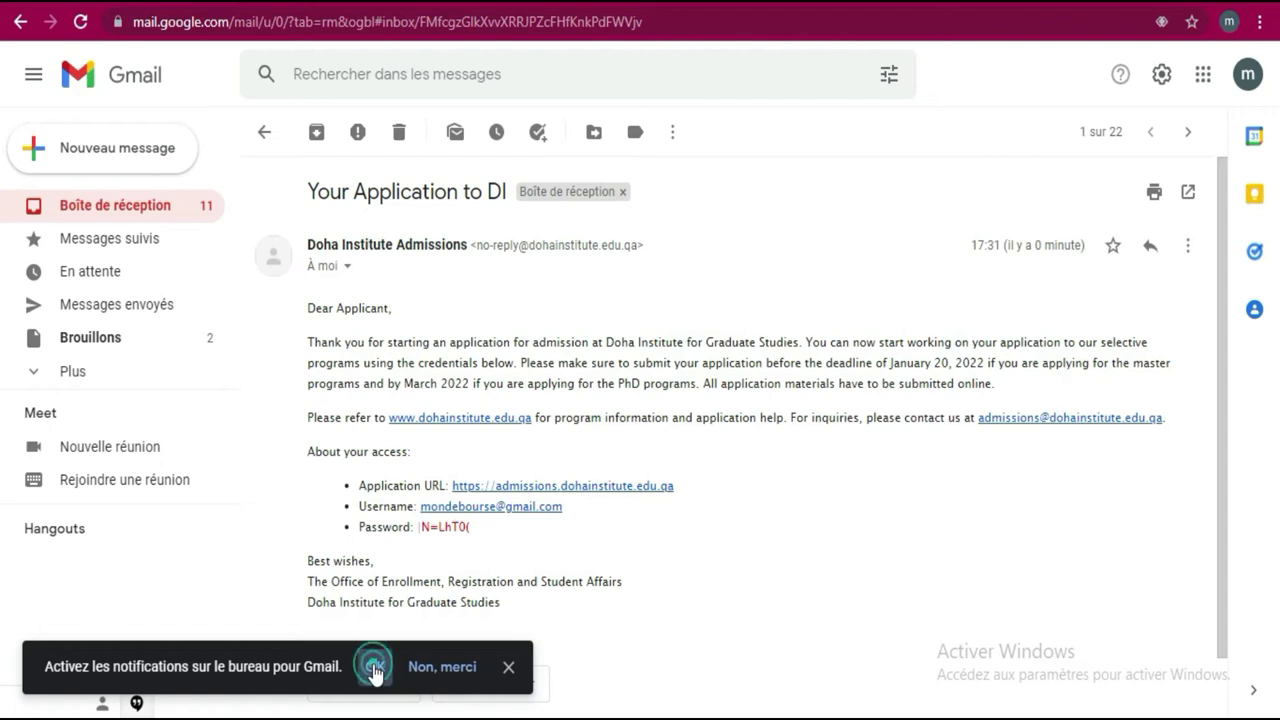
pyautogui.click(508, 667)
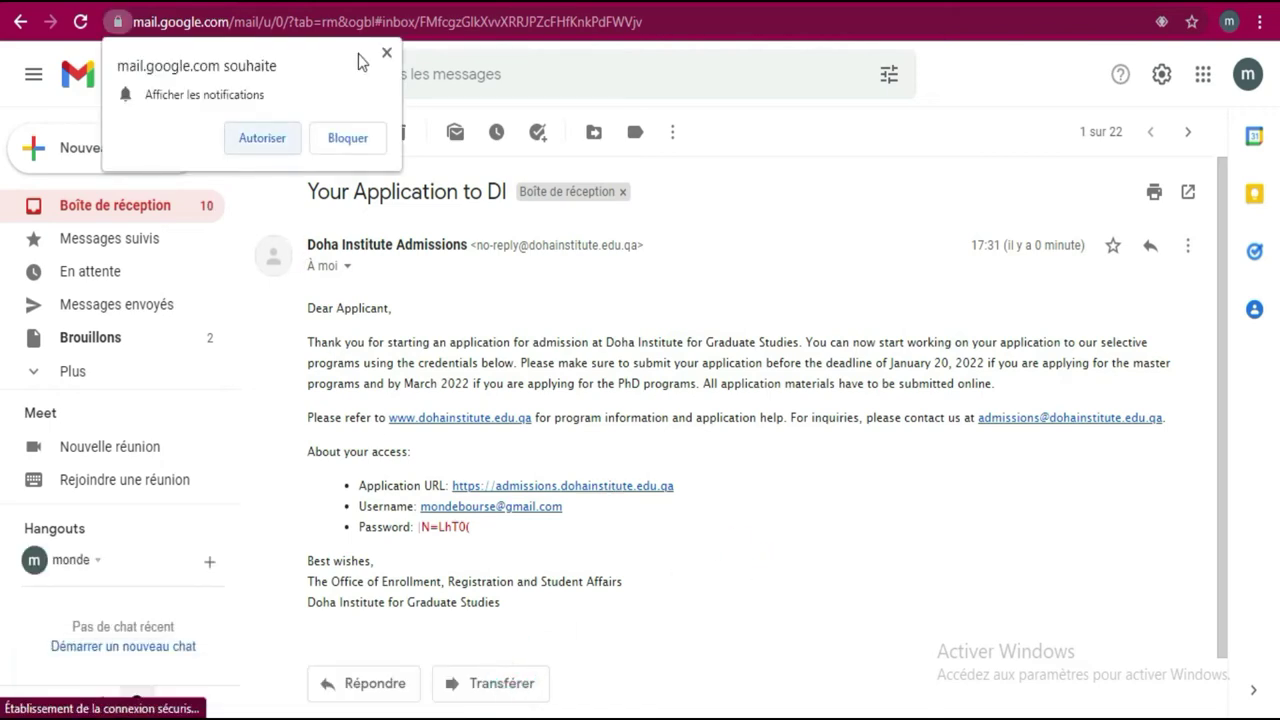
pyautogui.click(328, 343)
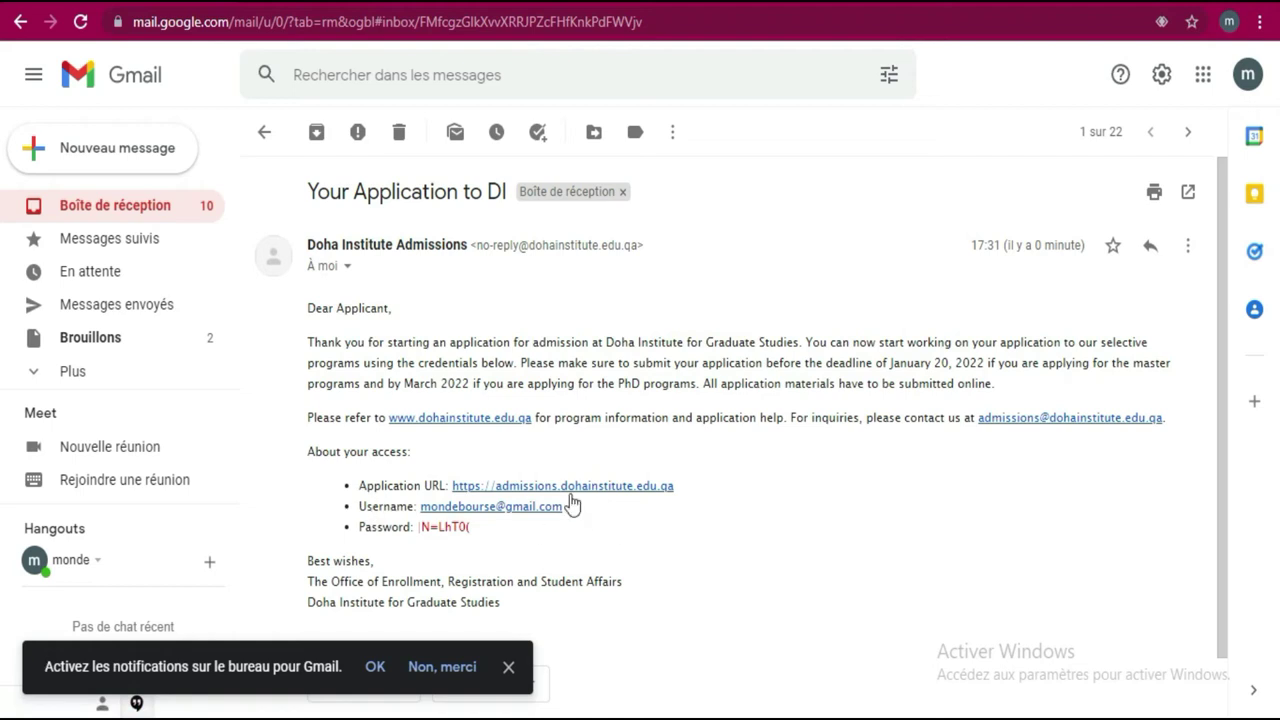
# Copy the account password from the access details in the Doha Institute Admissions email
pyautogui.moveTo(571, 506); pyautogui.dragTo(419, 529)
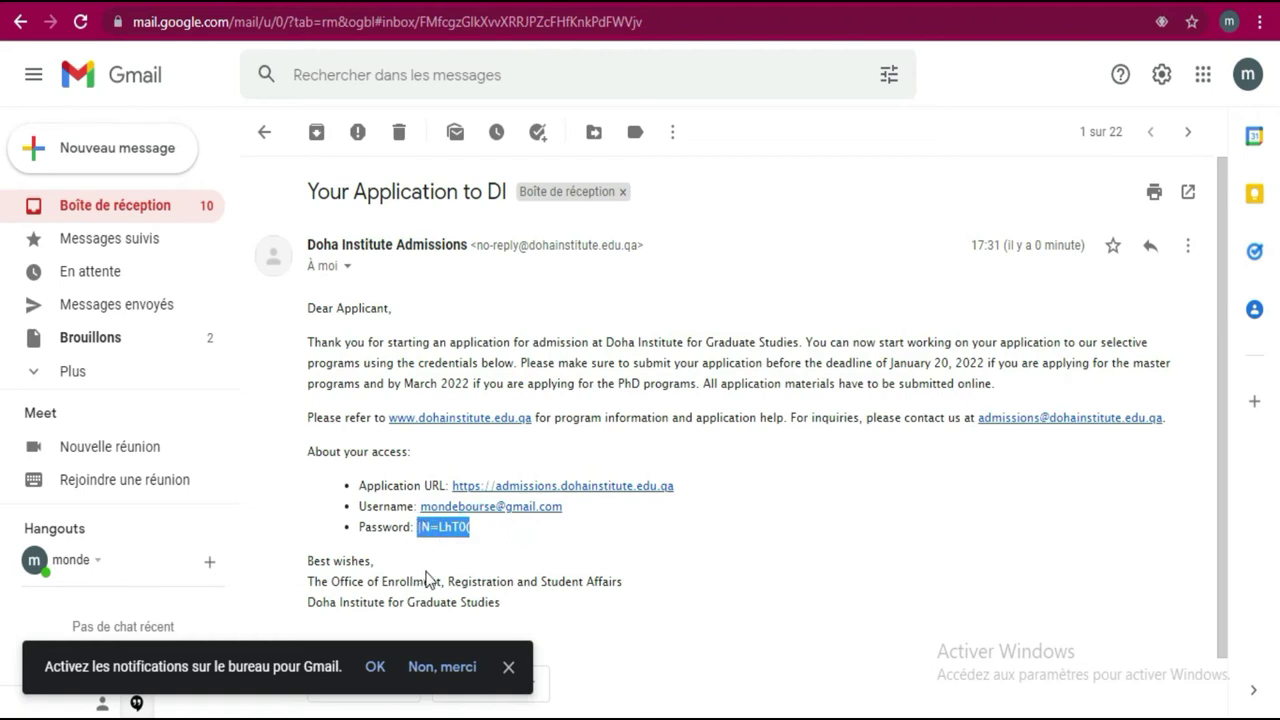
pyautogui.rightClick(457, 527)
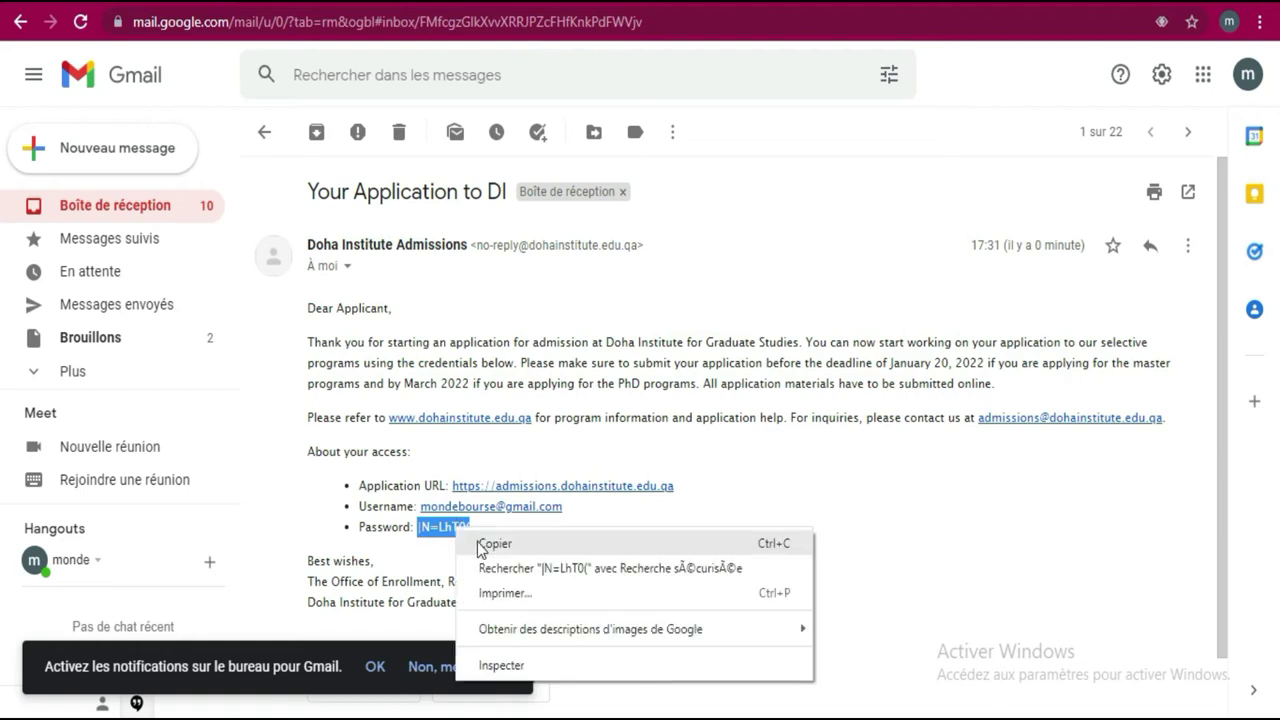
pyautogui.click(478, 543)
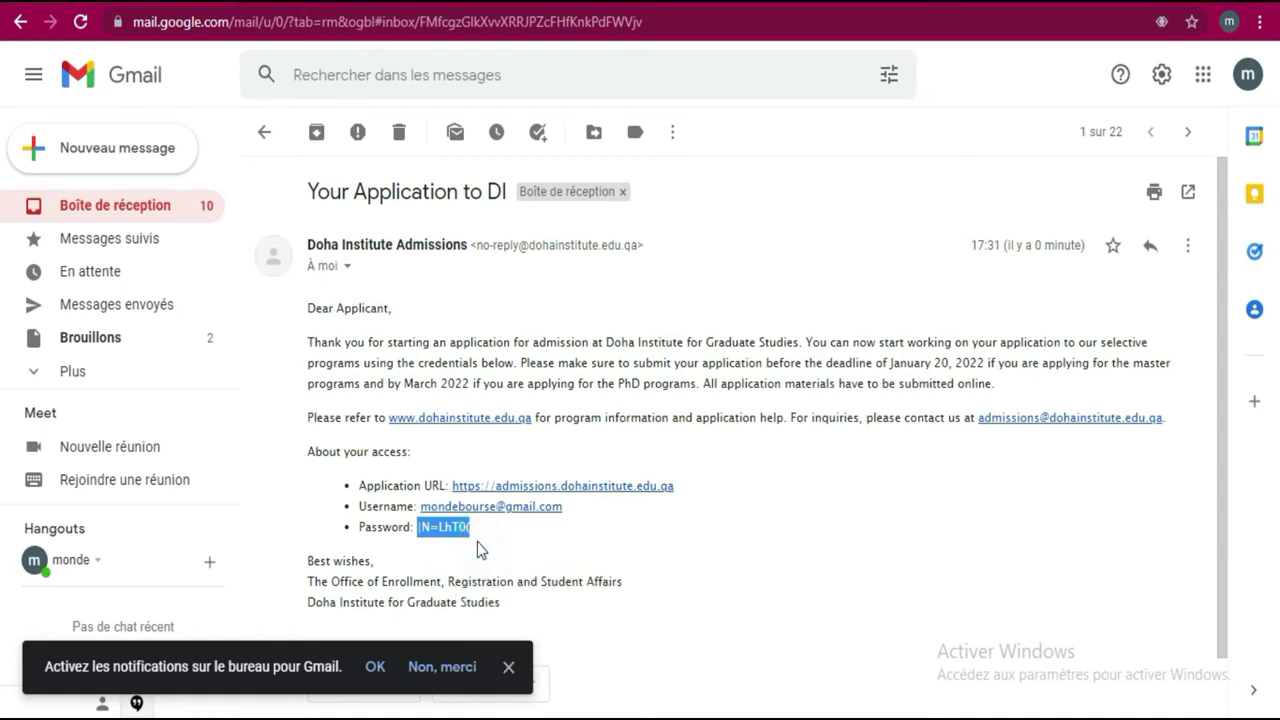
# Go to the Doha Institute Application for Admission sign-in page and paste the account password into the Password field
pyautogui.click(630, 487)
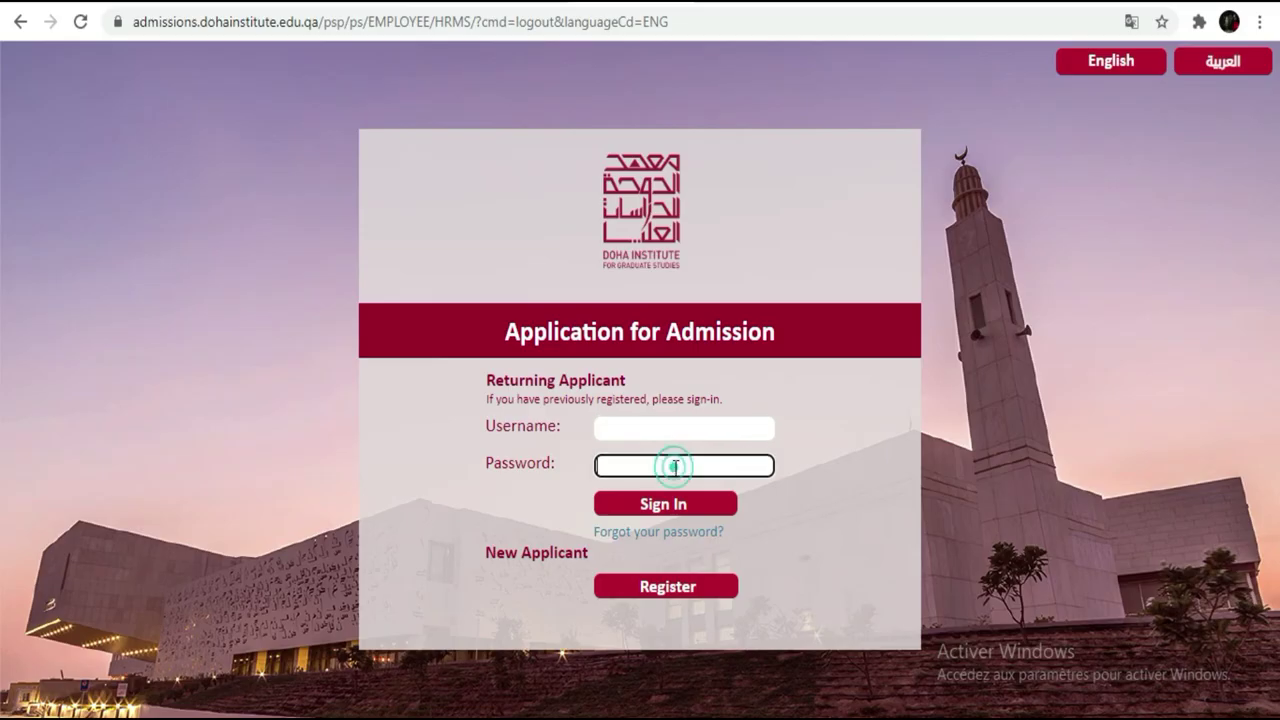
pyautogui.rightClick(676, 470)
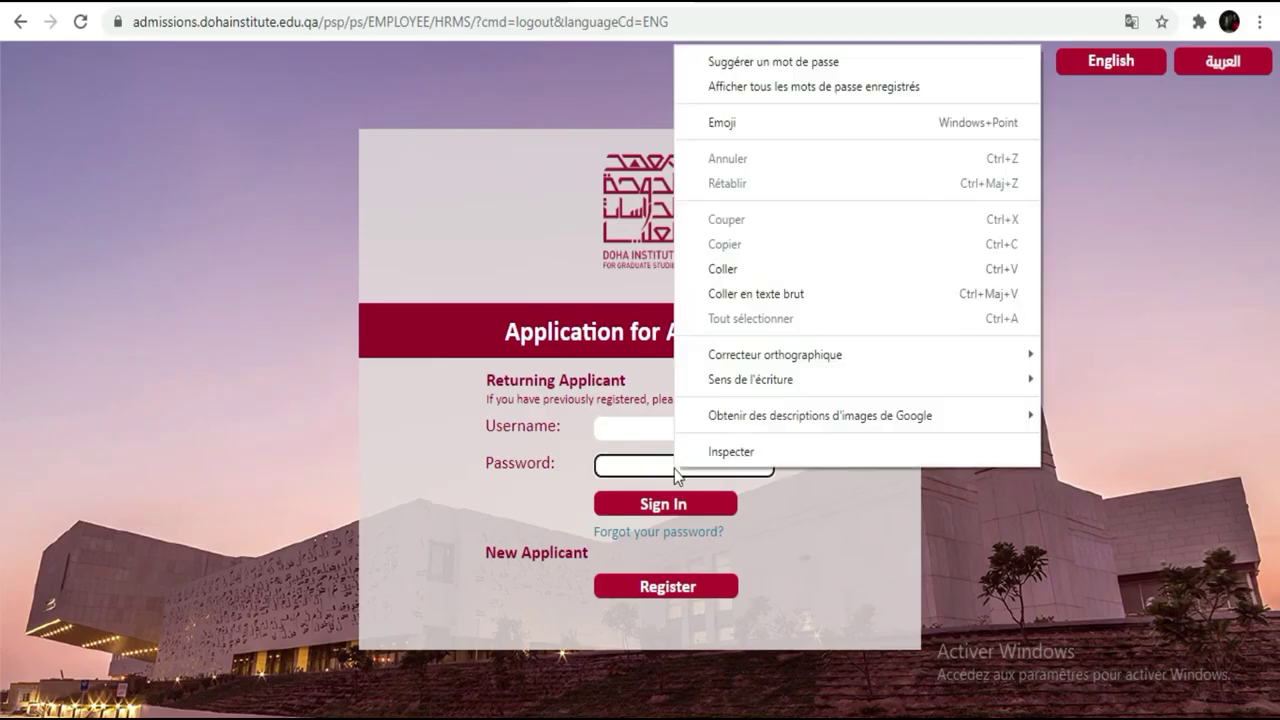
pyautogui.click(770, 270)
# Enter the account e-mail address in the Username field with the on-screen keyboard and sign in to the application portal
pyautogui.click(640, 426)
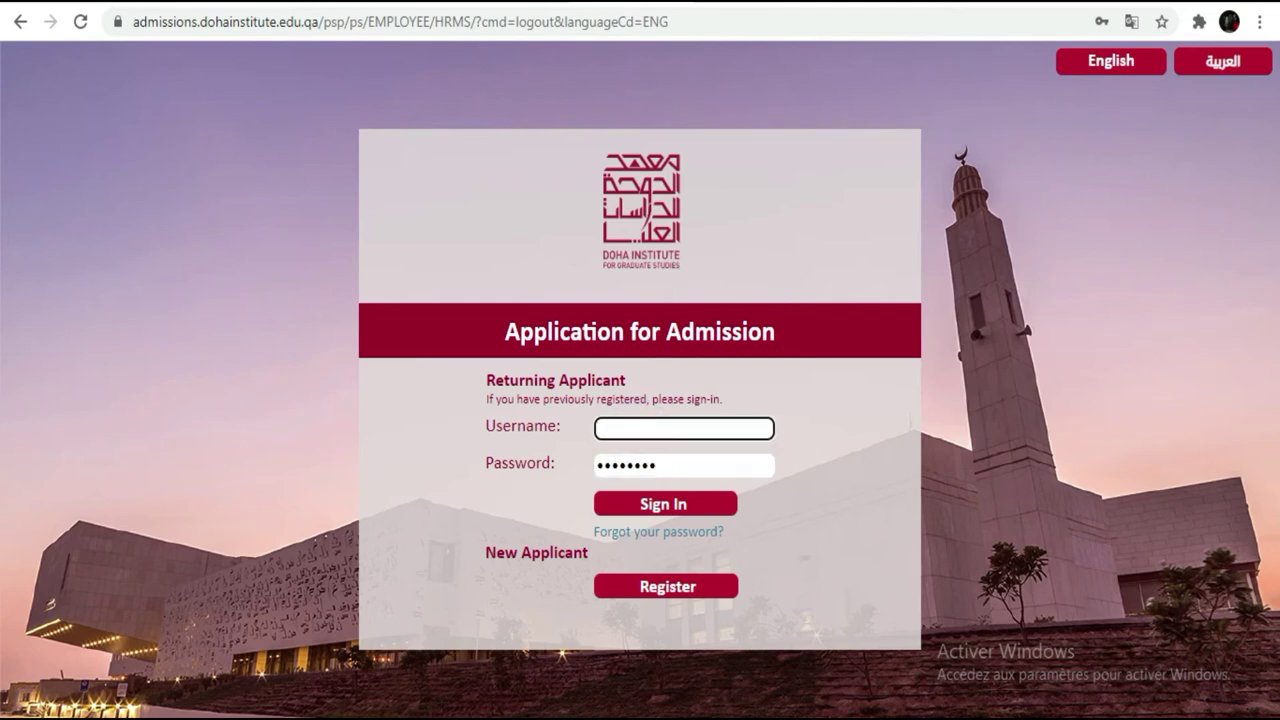
pyautogui.press('ctrl+super+o')
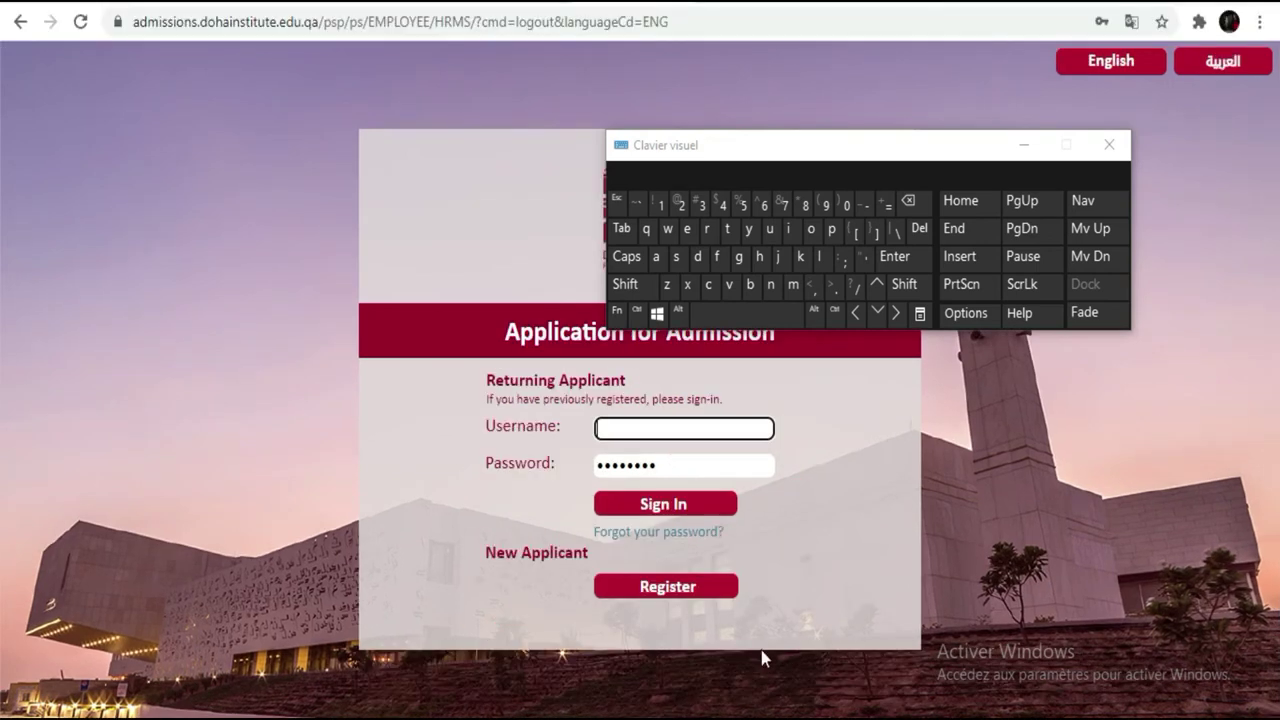
pyautogui.click(792, 286)
pyautogui.click(810, 231)
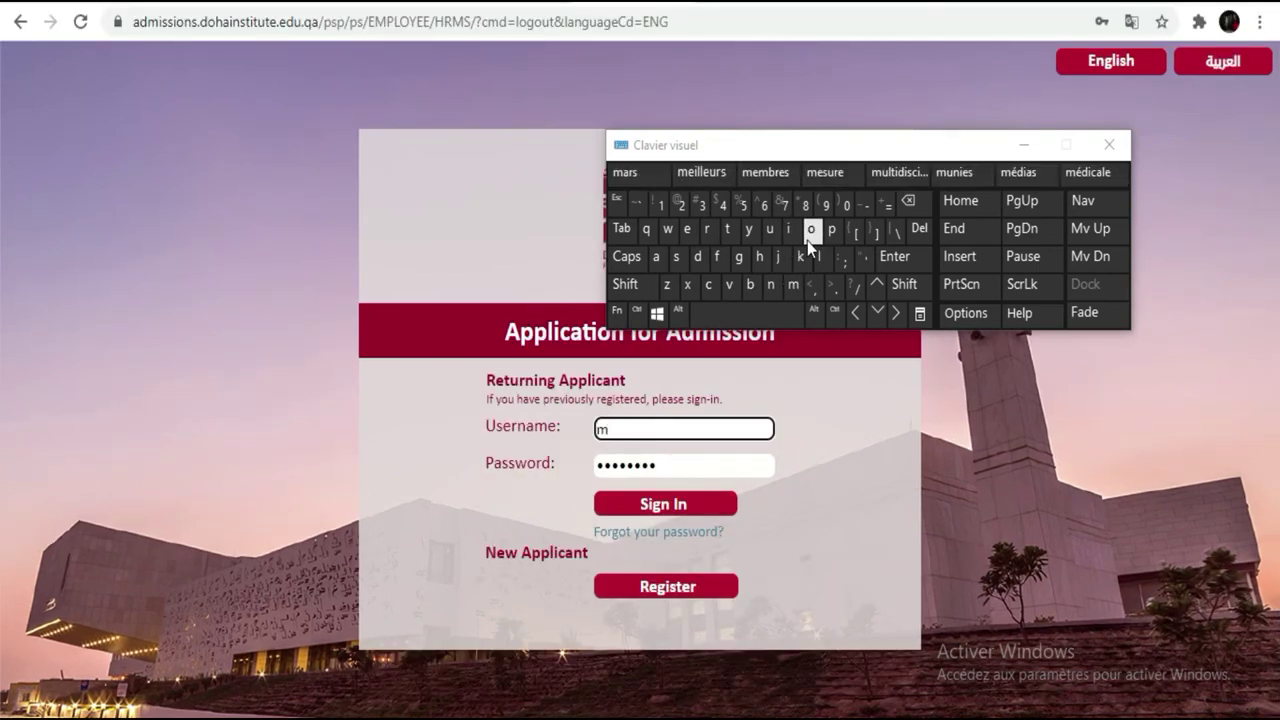
pyautogui.click(776, 290)
pyautogui.click(698, 256)
pyautogui.click(688, 230)
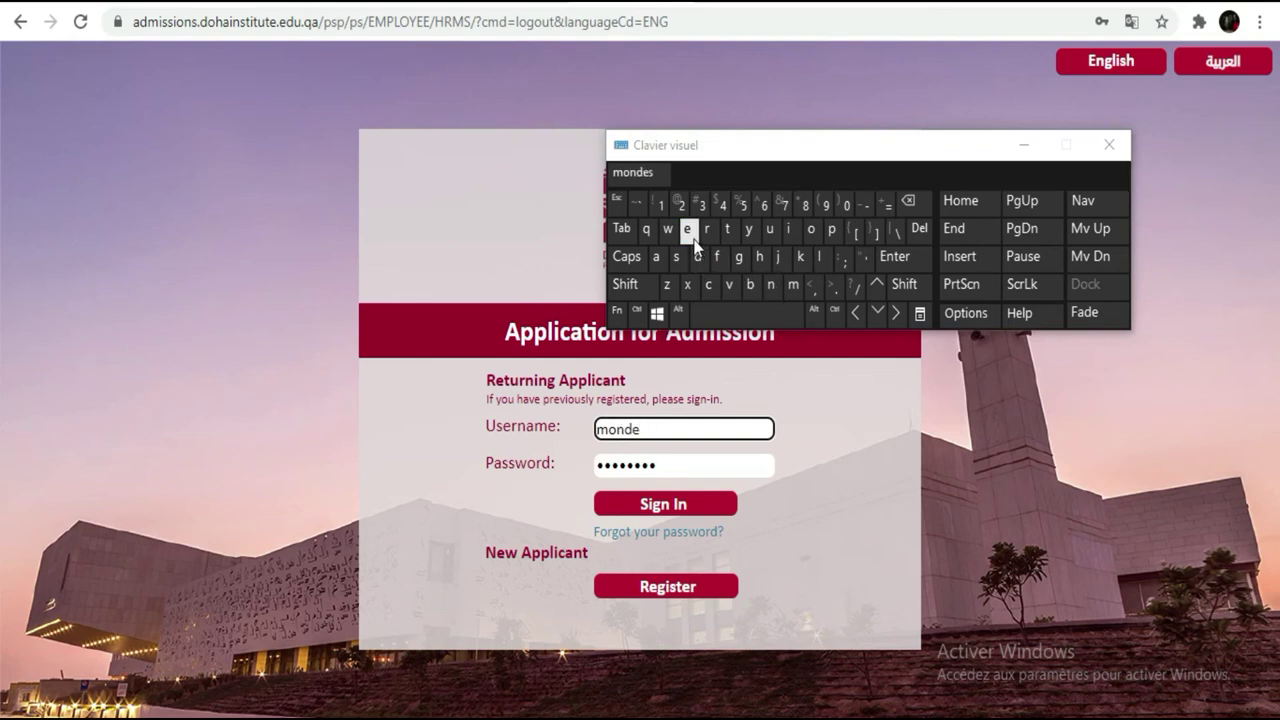
pyautogui.click(755, 288)
pyautogui.click(810, 231)
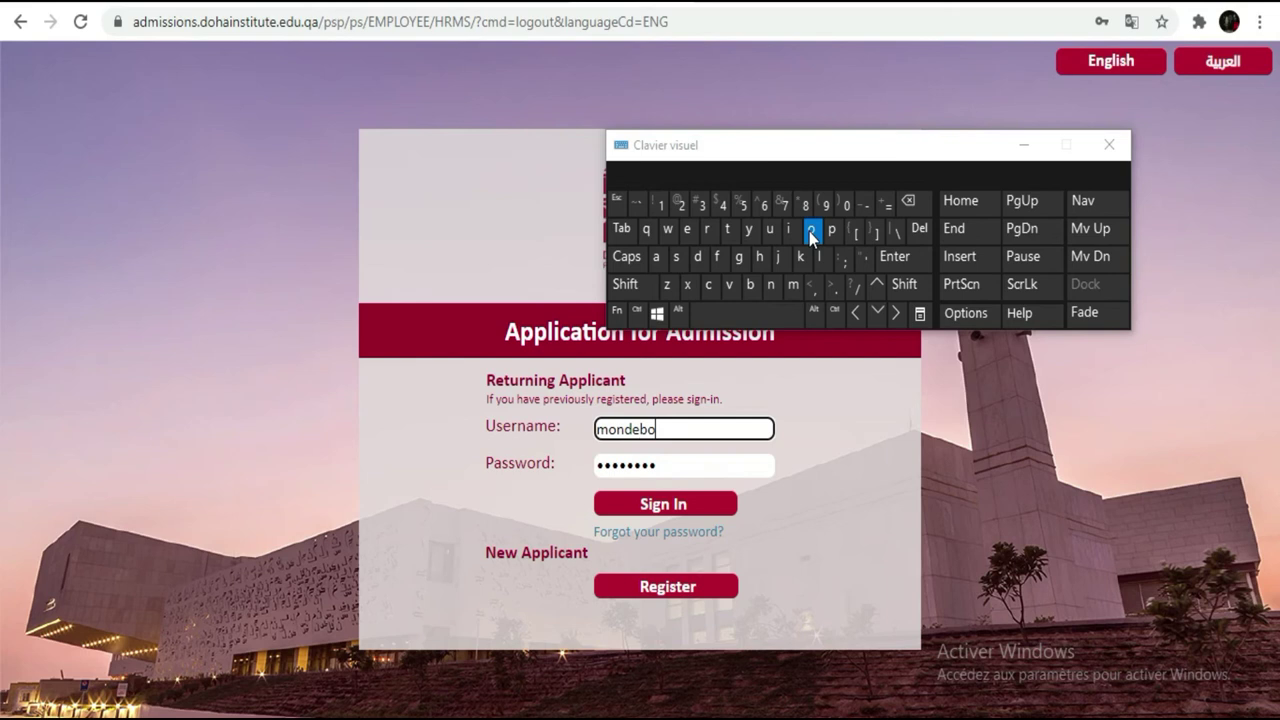
pyautogui.click(770, 230)
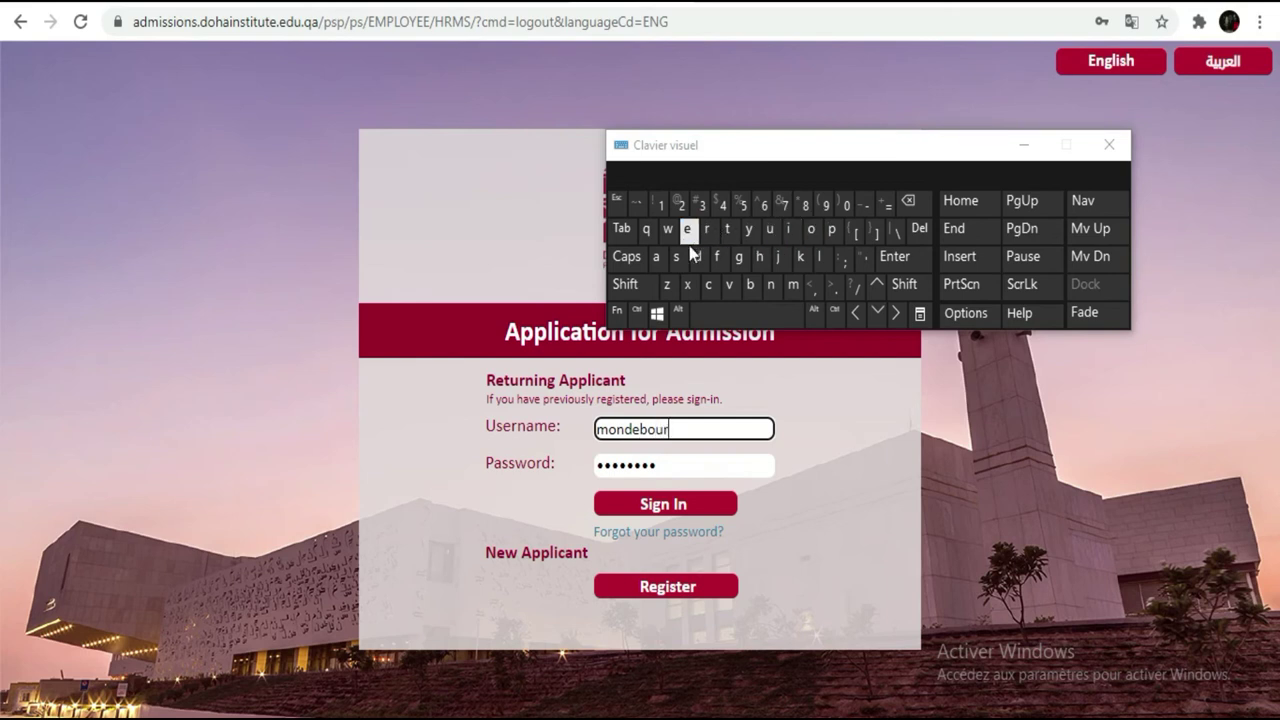
pyautogui.write('s')
pyautogui.click(686, 229)
pyautogui.click(630, 286)
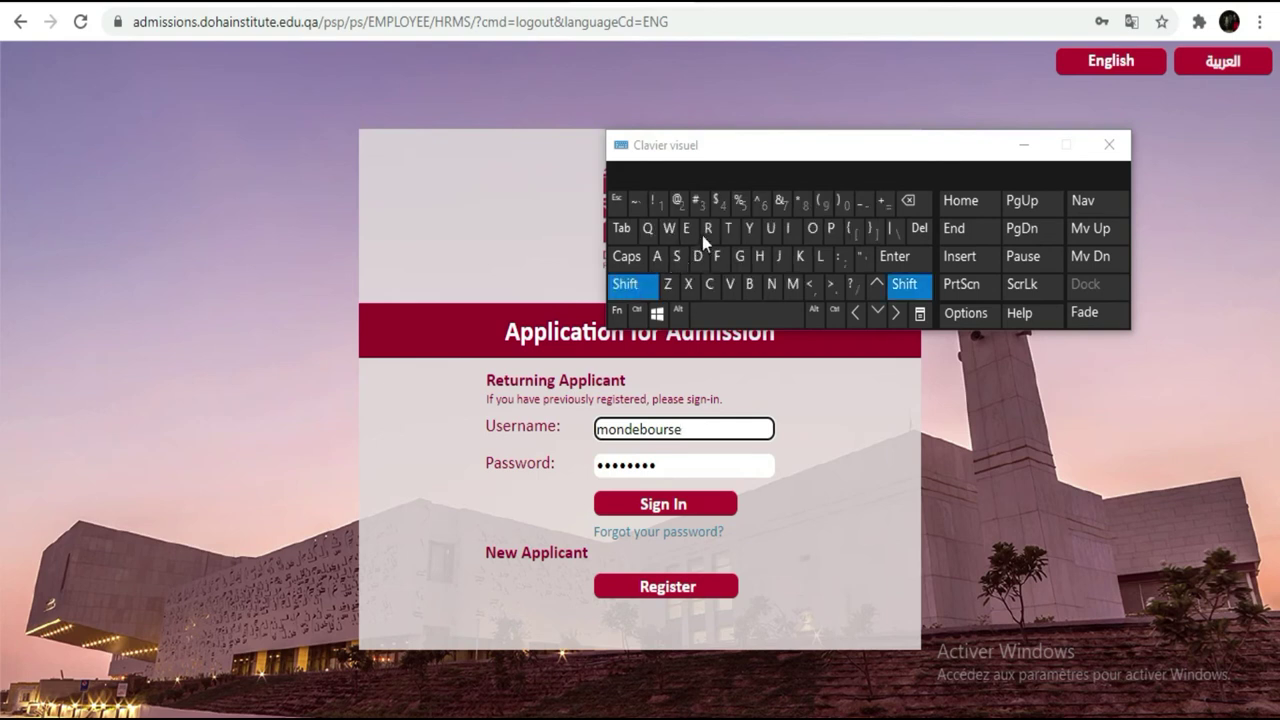
pyautogui.click(682, 206)
pyautogui.click(739, 257)
pyautogui.click(792, 285)
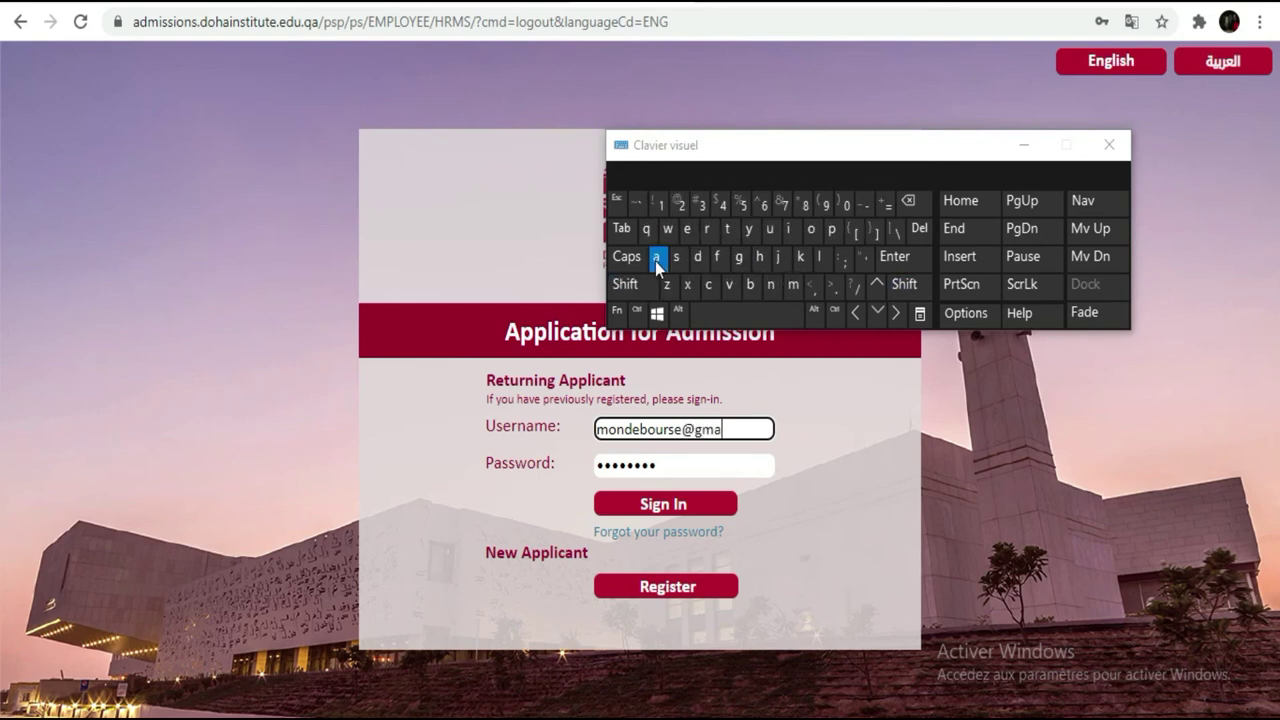
pyautogui.click(795, 232)
pyautogui.click(821, 256)
pyautogui.click(832, 288)
pyautogui.click(711, 288)
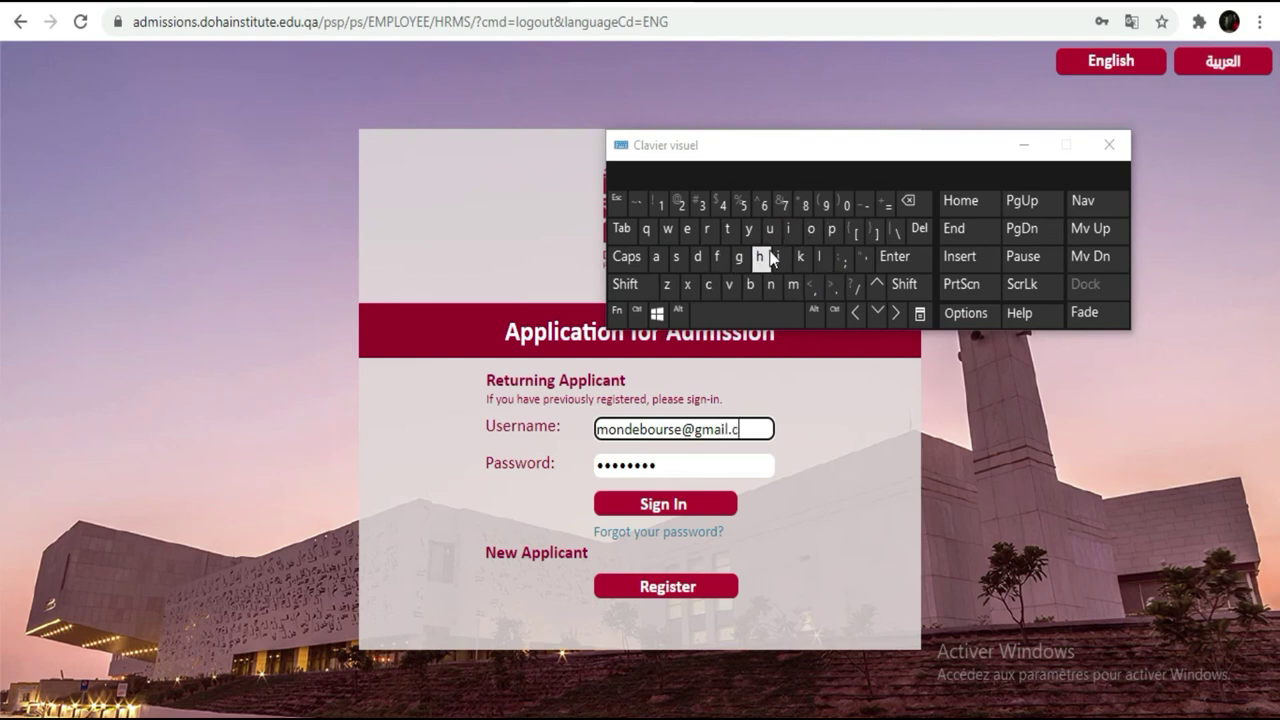
pyautogui.click(793, 286)
pyautogui.click(640, 510)
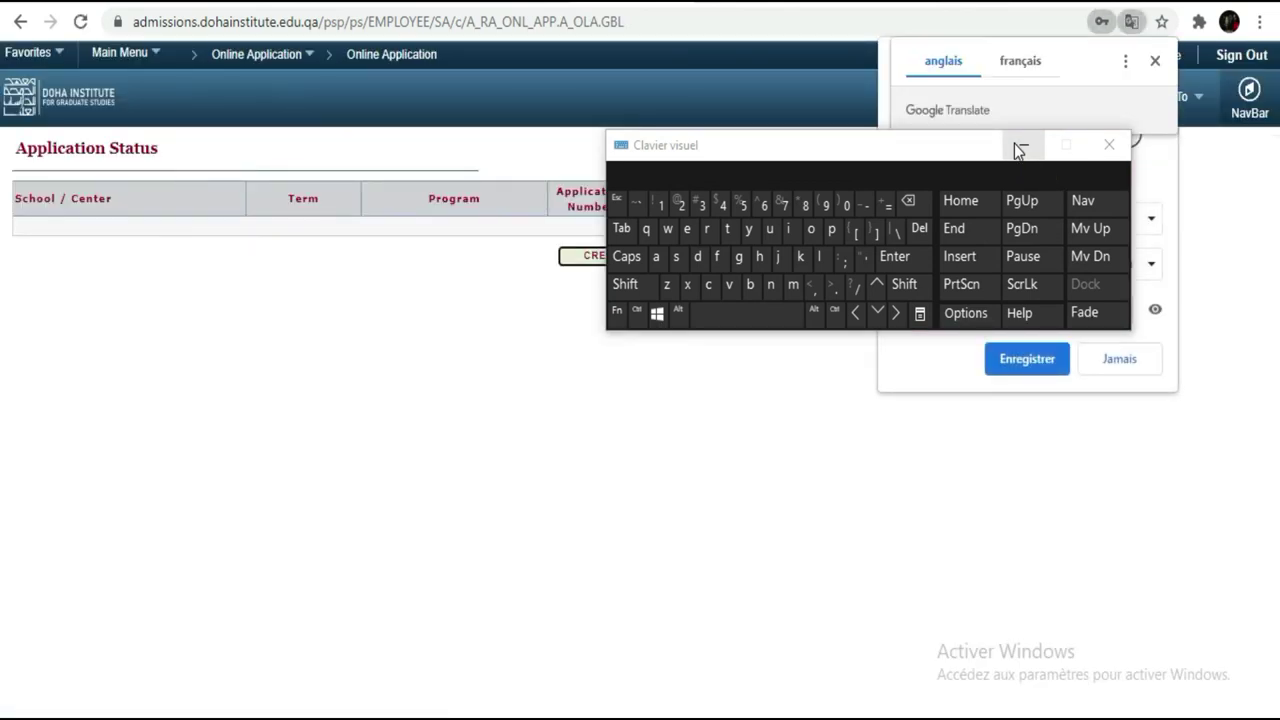
# Minimize the on-screen keyboard, then save the sign-in credentials in the browser and dismiss the translation offer
pyautogui.click(1019, 149)
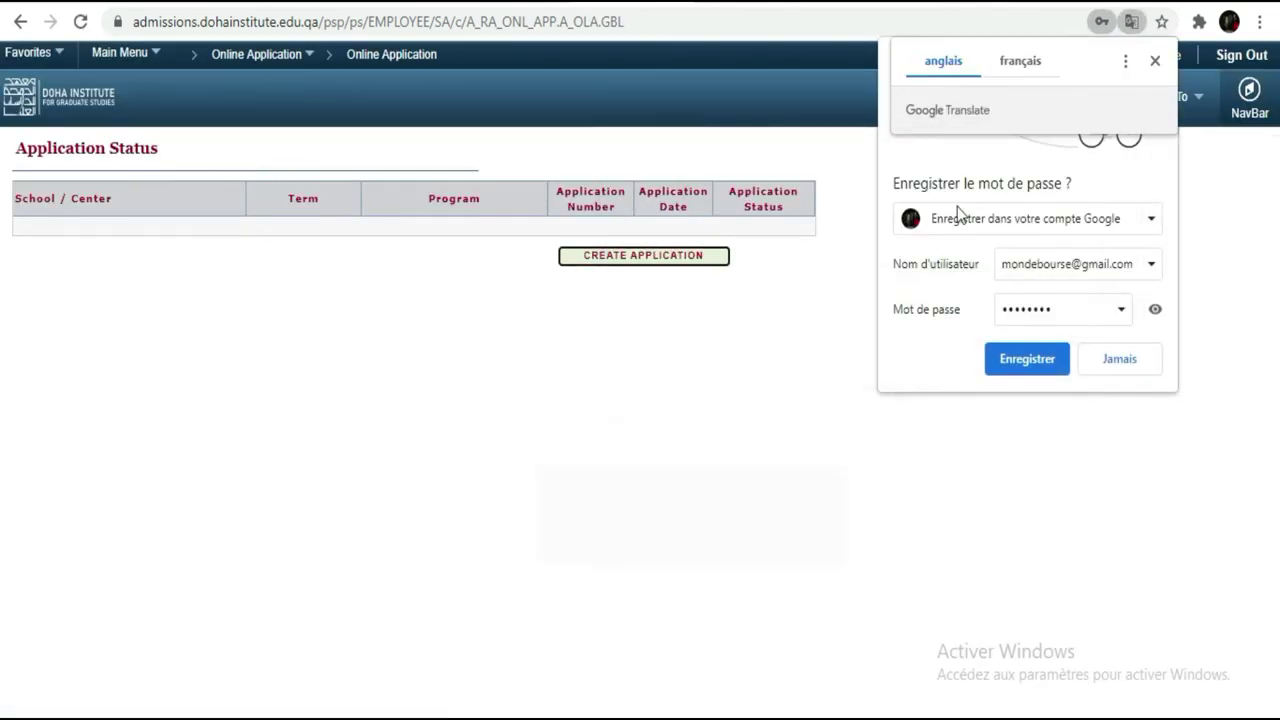
pyautogui.click(1029, 360)
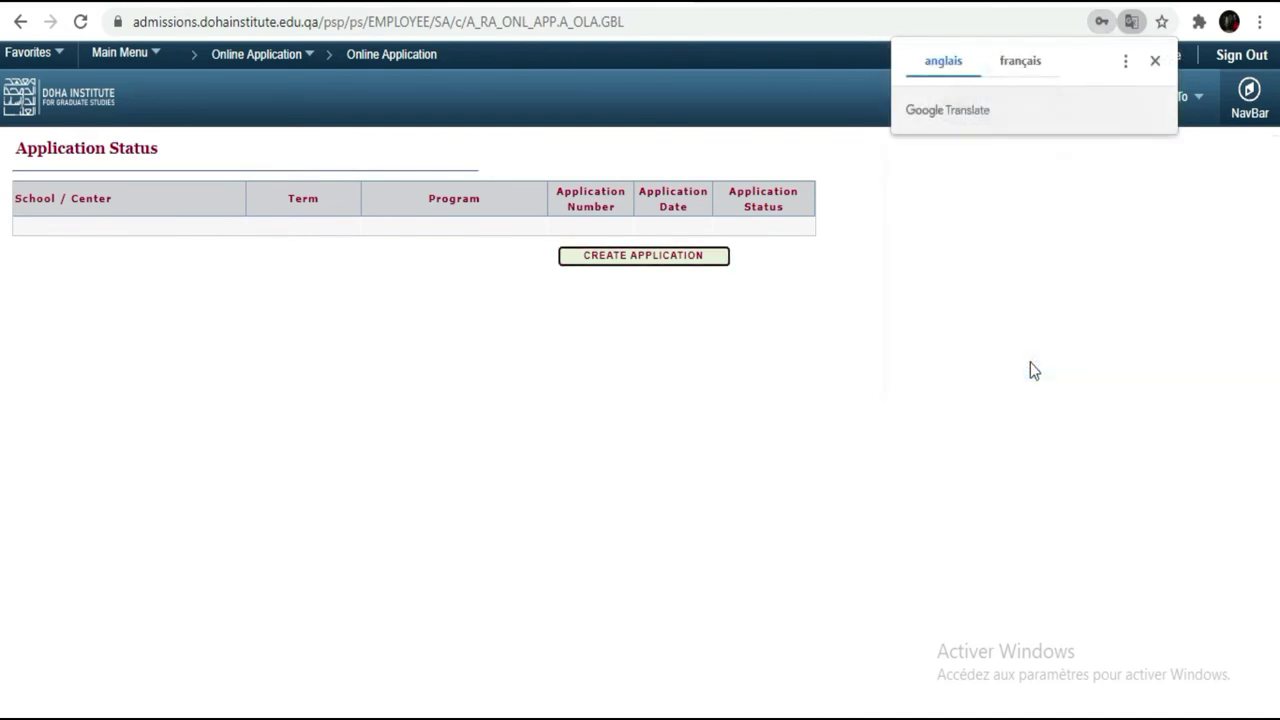
pyautogui.click(1156, 62)
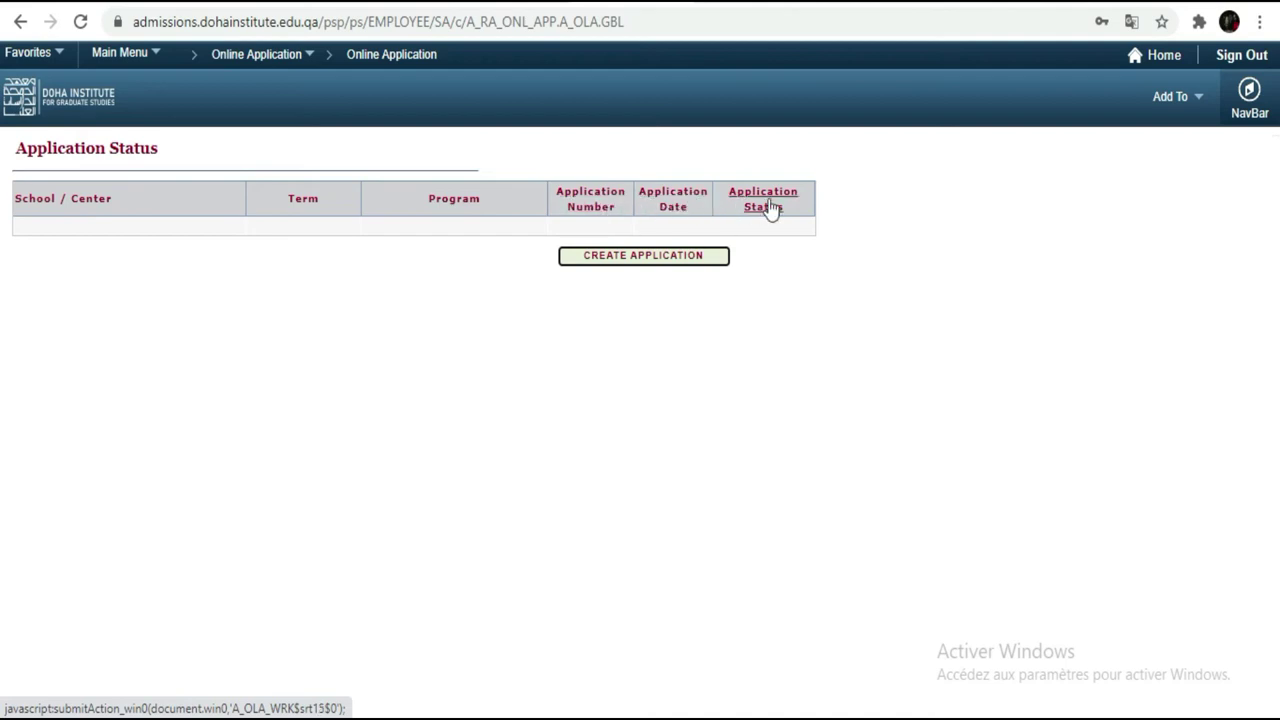
# Create a new application and proceed past the Admission Instructions to the Program Selection page
pyautogui.click(670, 262)
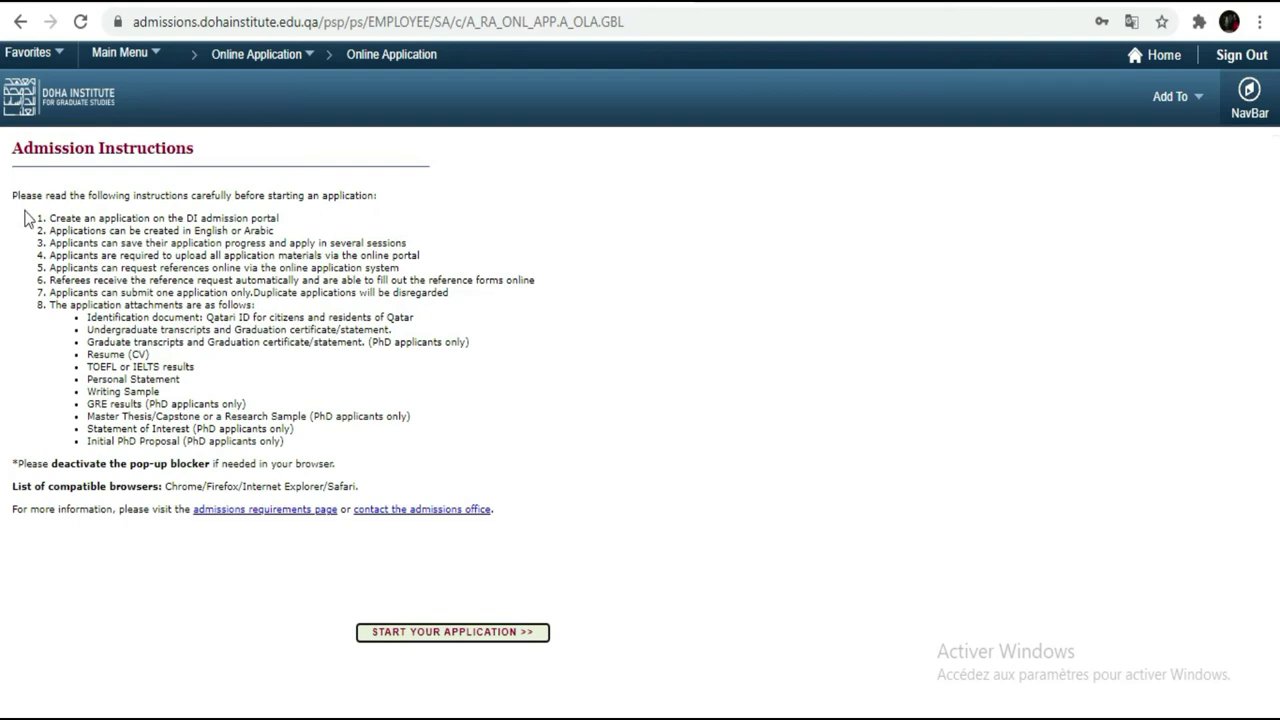
pyautogui.moveTo(28, 210); pyautogui.dragTo(347, 462)
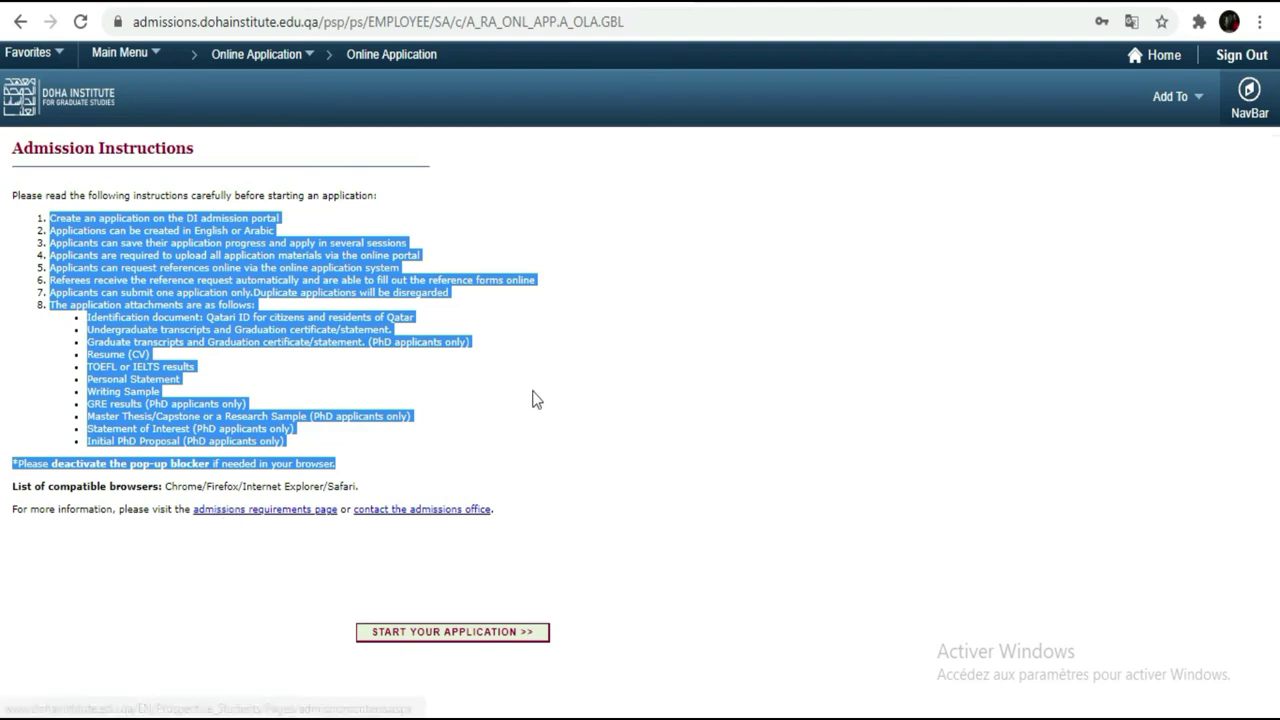
pyautogui.click(441, 646)
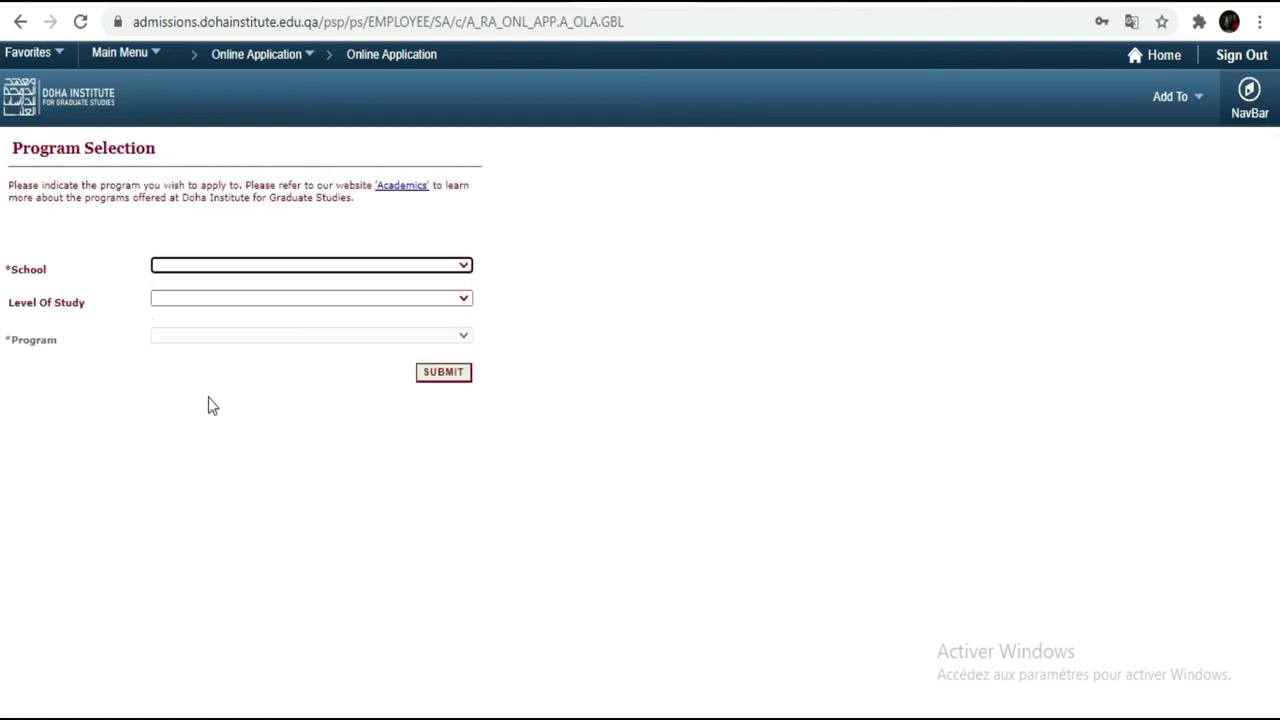
# Submit the program selection with School of Public Administration and Development Economics, level Master and program Public Administration
pyautogui.click(465, 267)
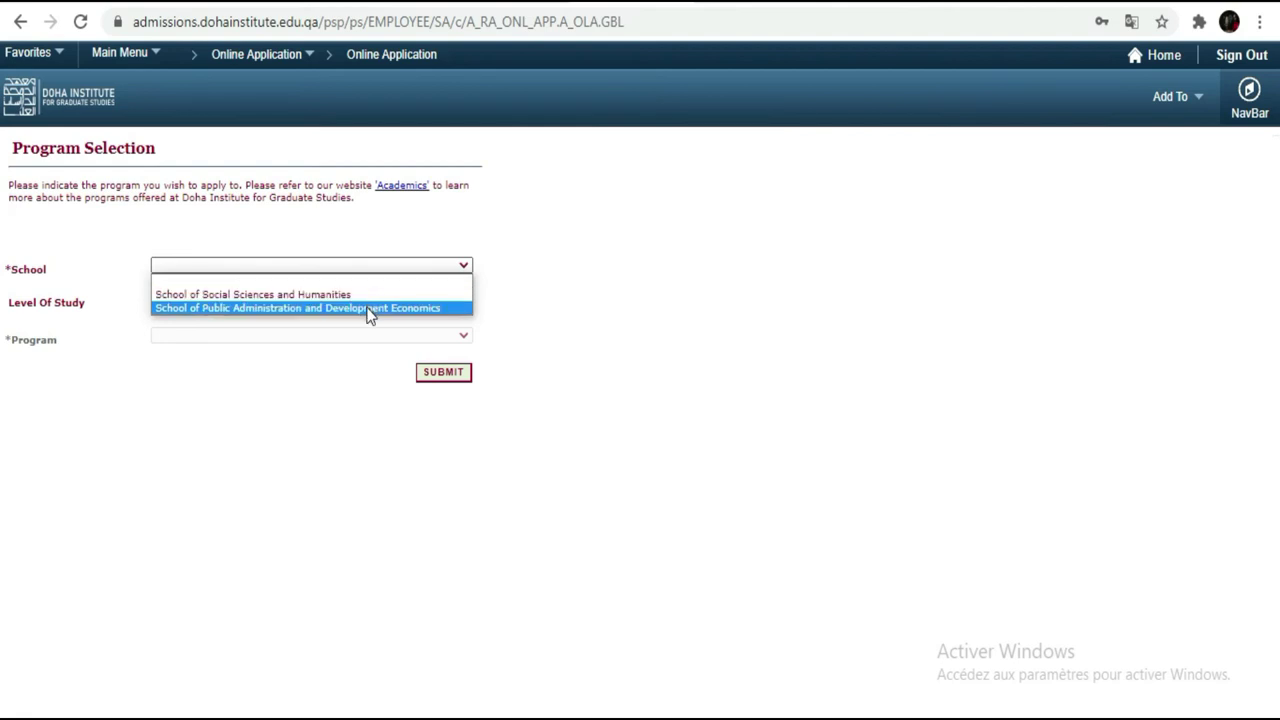
pyautogui.click(370, 310)
pyautogui.click(453, 299)
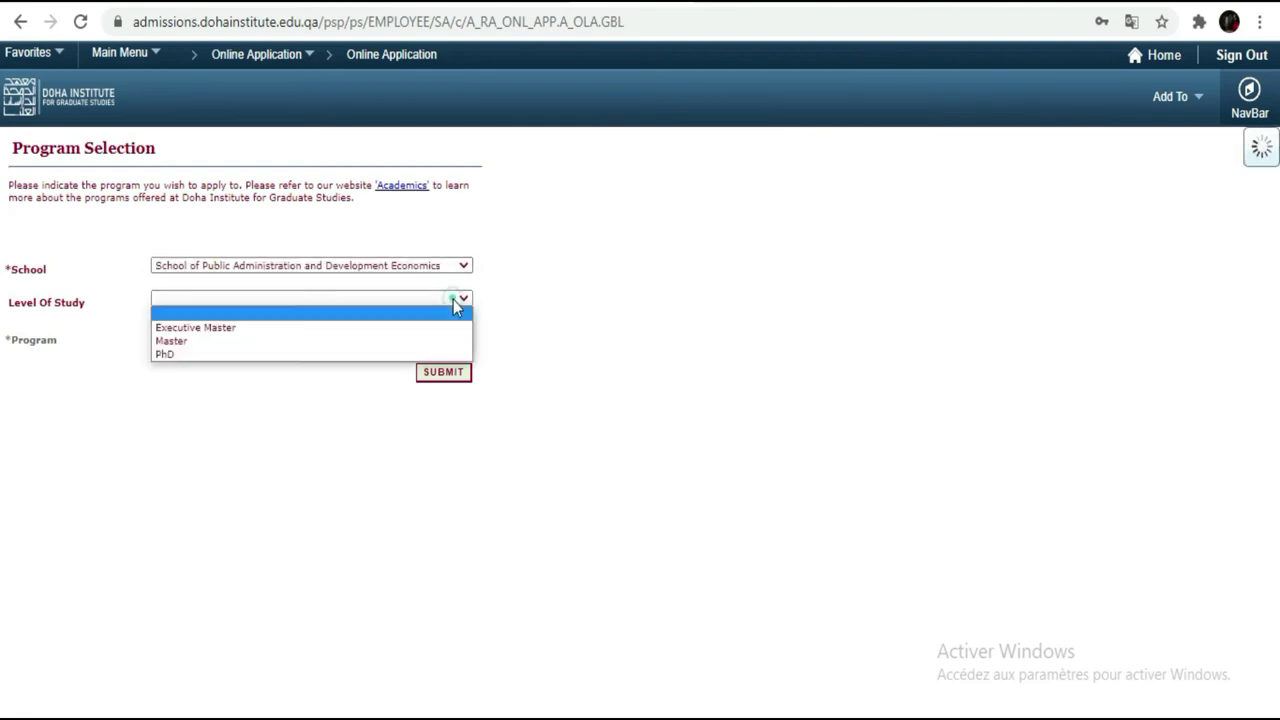
pyautogui.click(446, 299)
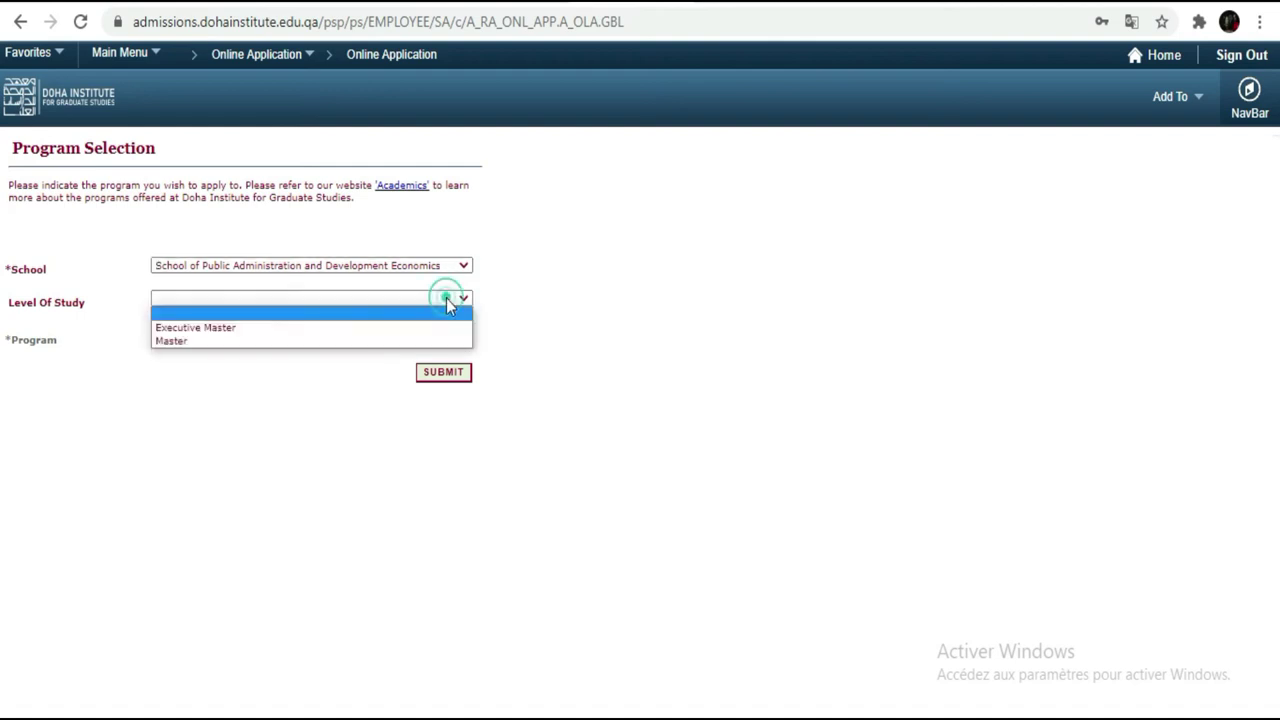
pyautogui.click(410, 341)
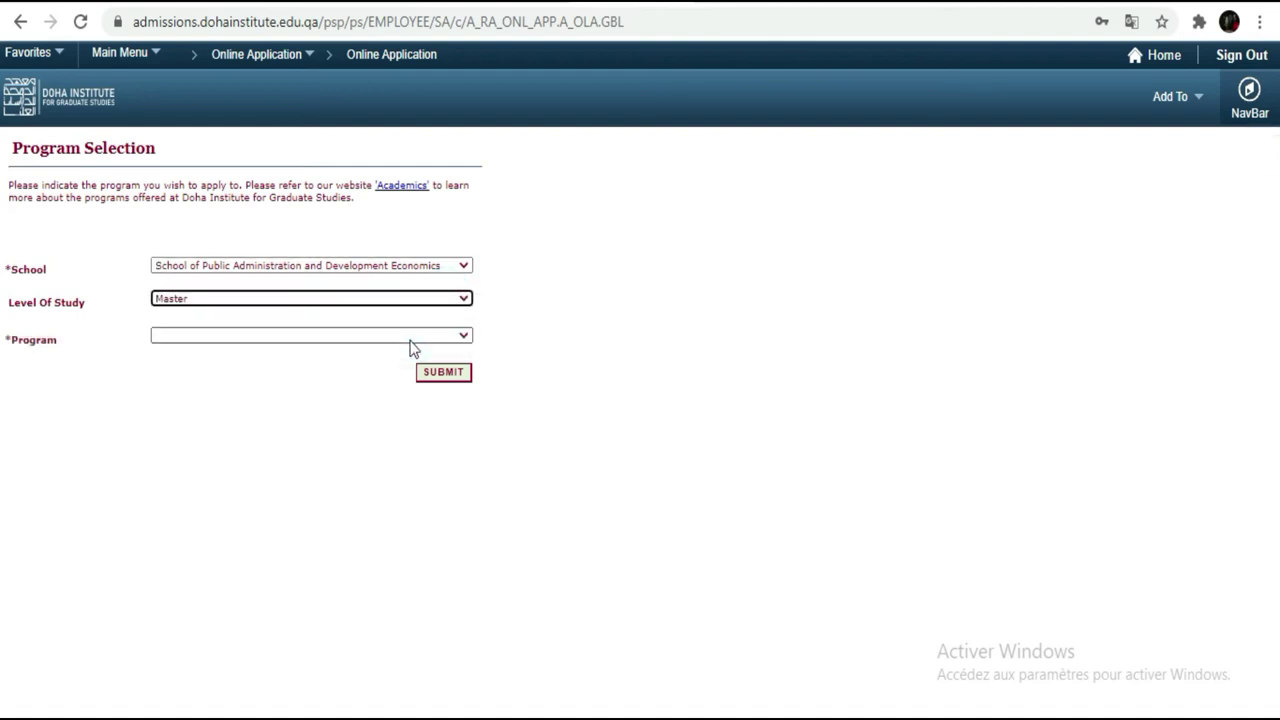
pyautogui.click(410, 338)
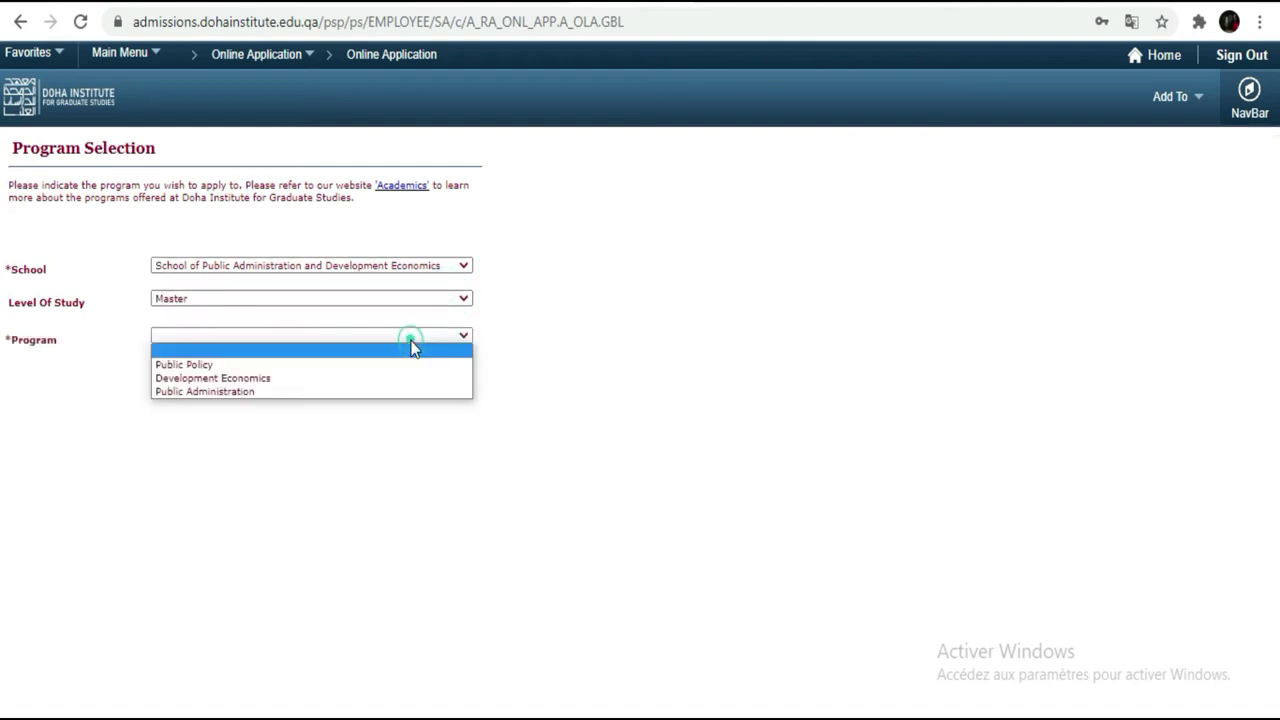
pyautogui.click(310, 392)
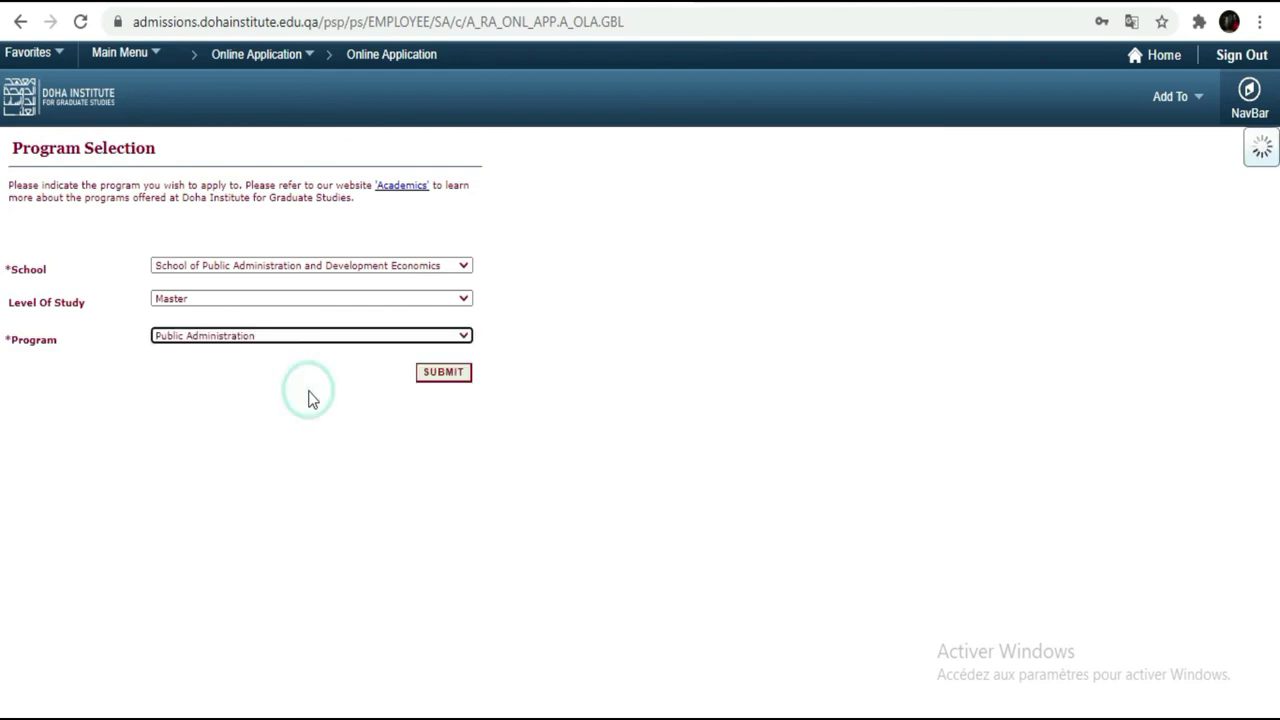
pyautogui.click(443, 373)
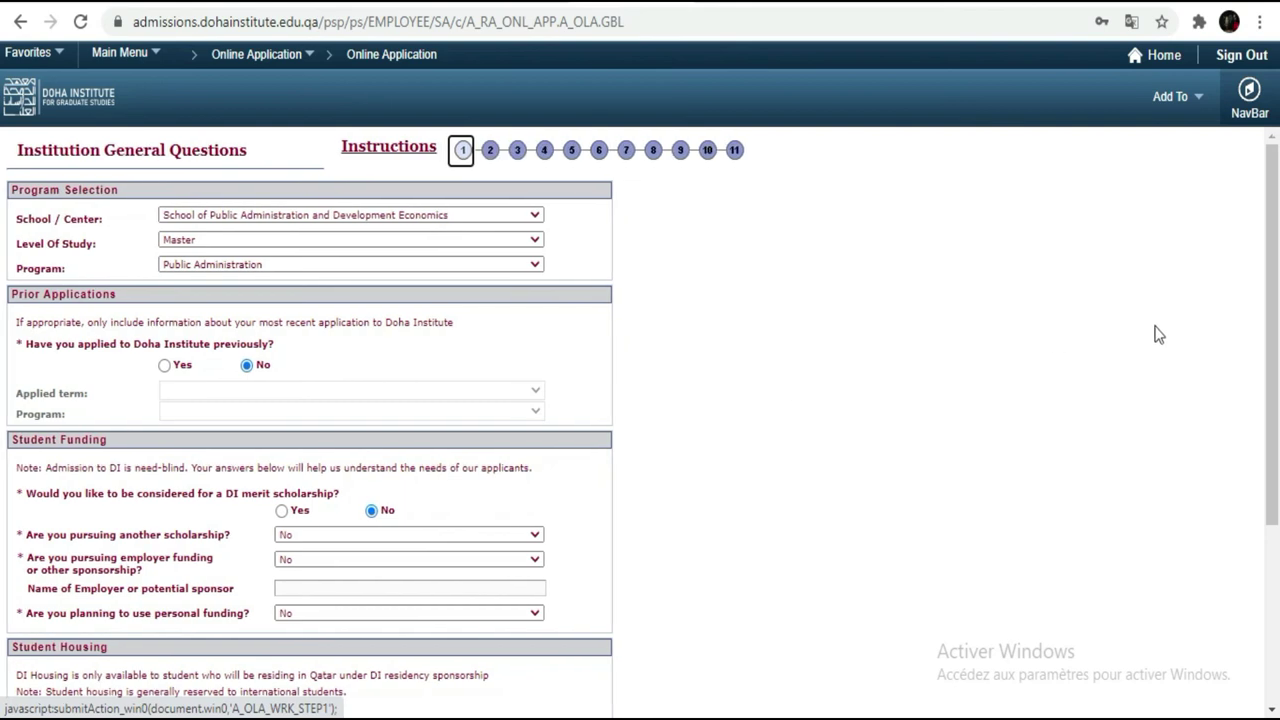
# Look through the Institution General Questions form and try to open sections 2 and 11 of the application
pyautogui.scroll(-3, 3, 318)
pyautogui.scroll(3, 3, 290)
pyautogui.click(492, 155)
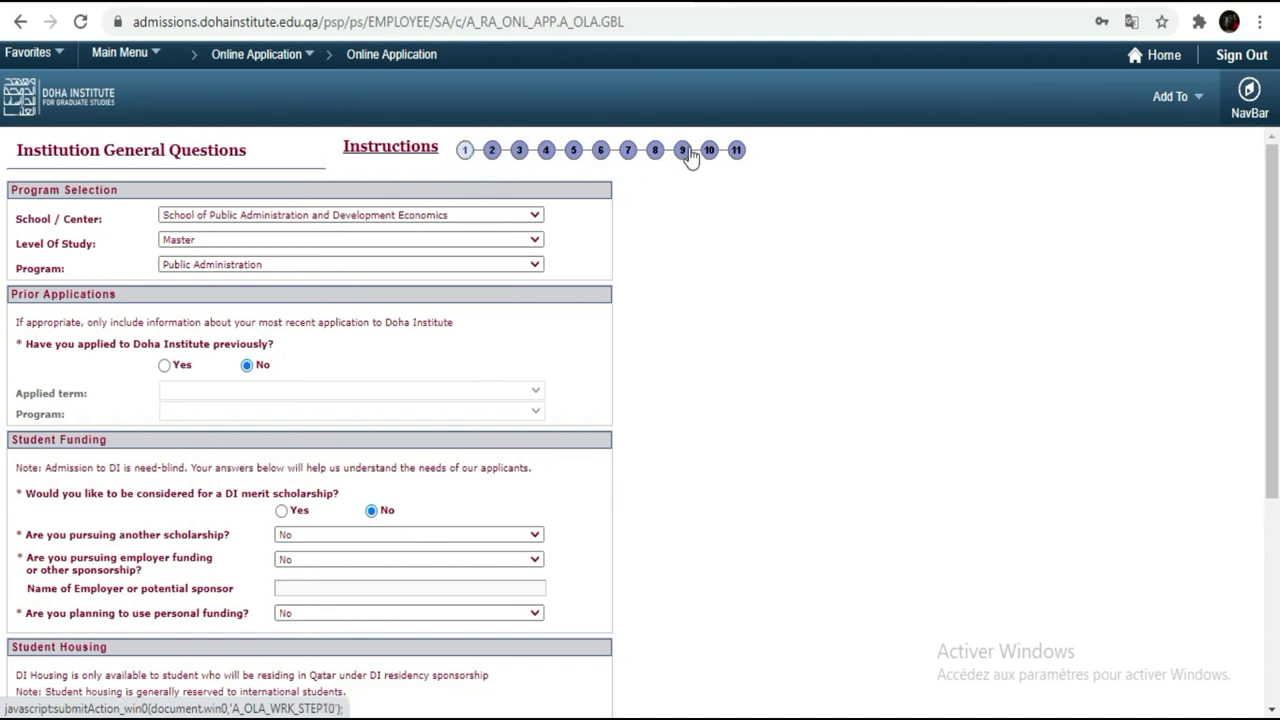
pyautogui.click(736, 158)
pyautogui.moveTo(1272, 237); pyautogui.dragTo(1278, 478)
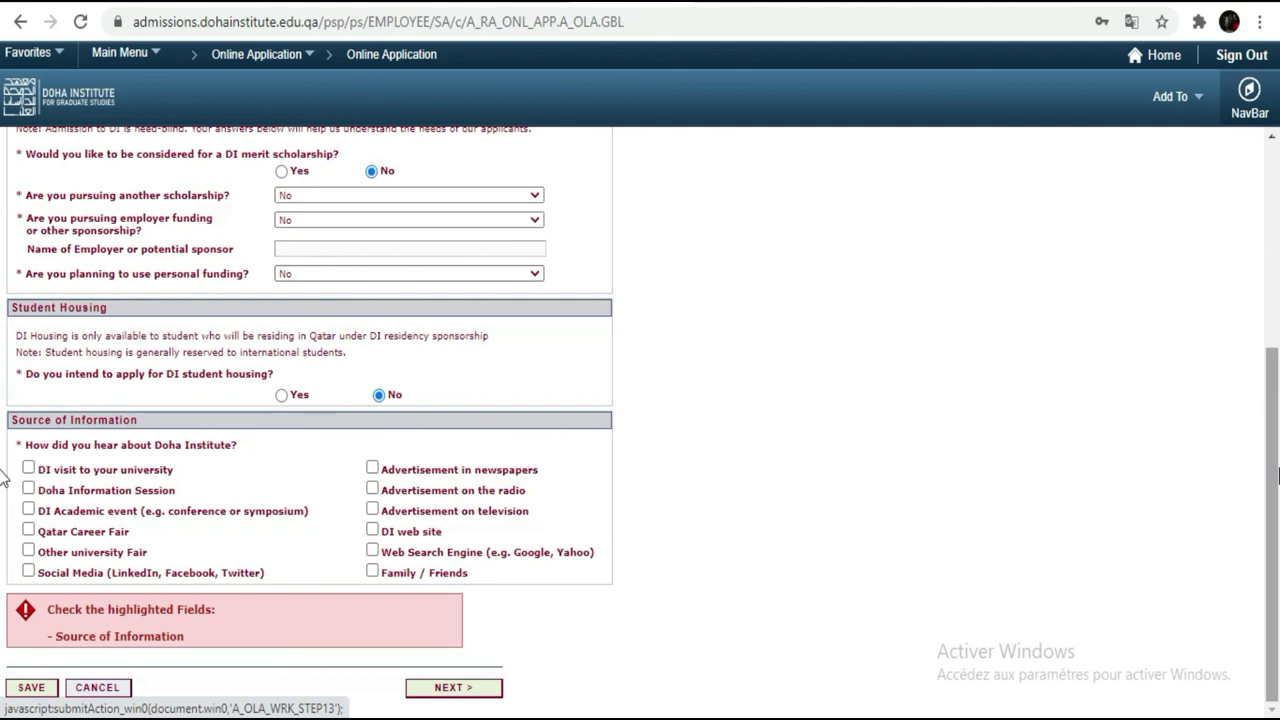
pyautogui.moveTo(1278, 478); pyautogui.dragTo(1278, 195)
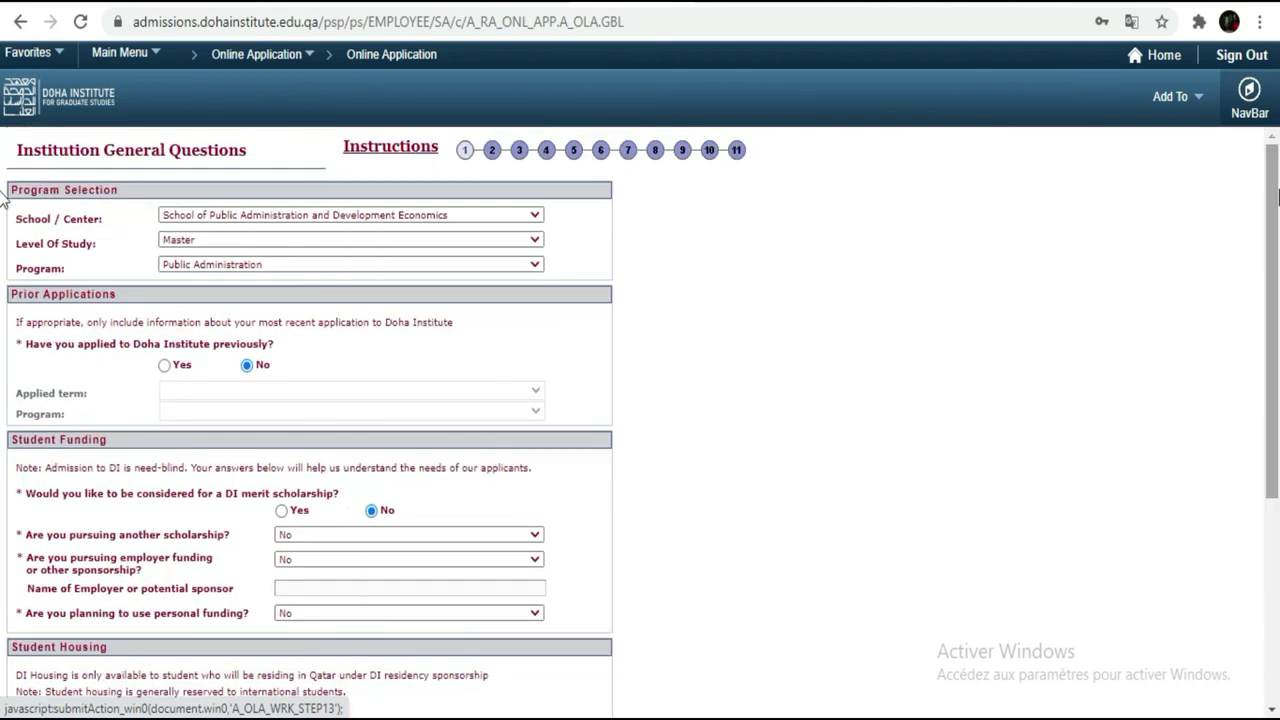